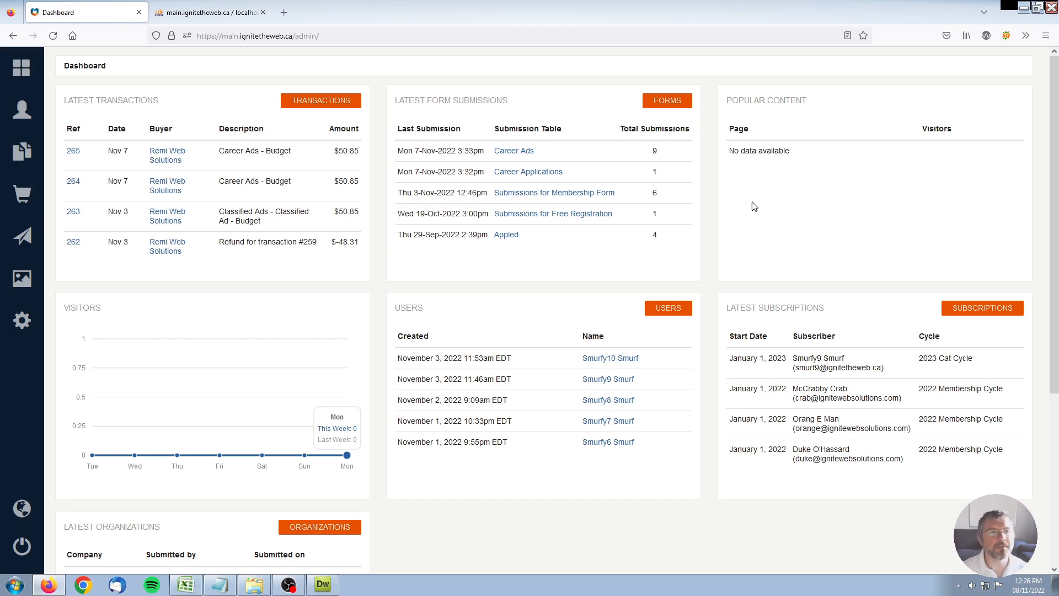
# Go to Accounts > Users and show the 20 user profiles in list view.
pyautogui.click(22, 111)
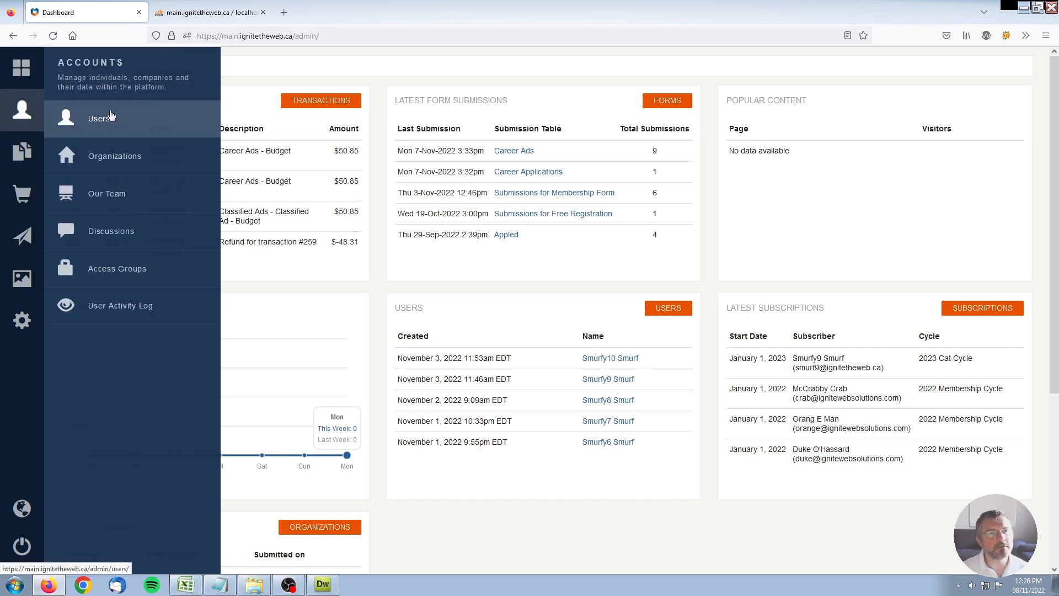
pyautogui.click(80, 121)
pyautogui.click(992, 160)
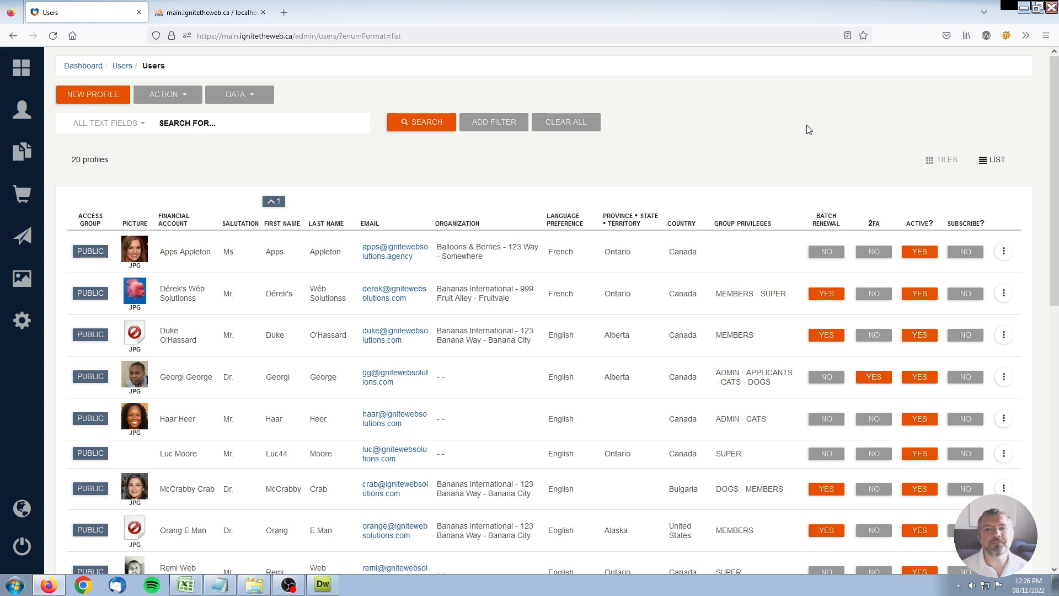
# Search users by Group Privileges = MEMBERS.
pyautogui.click(134, 127)
pyautogui.click(107, 337)
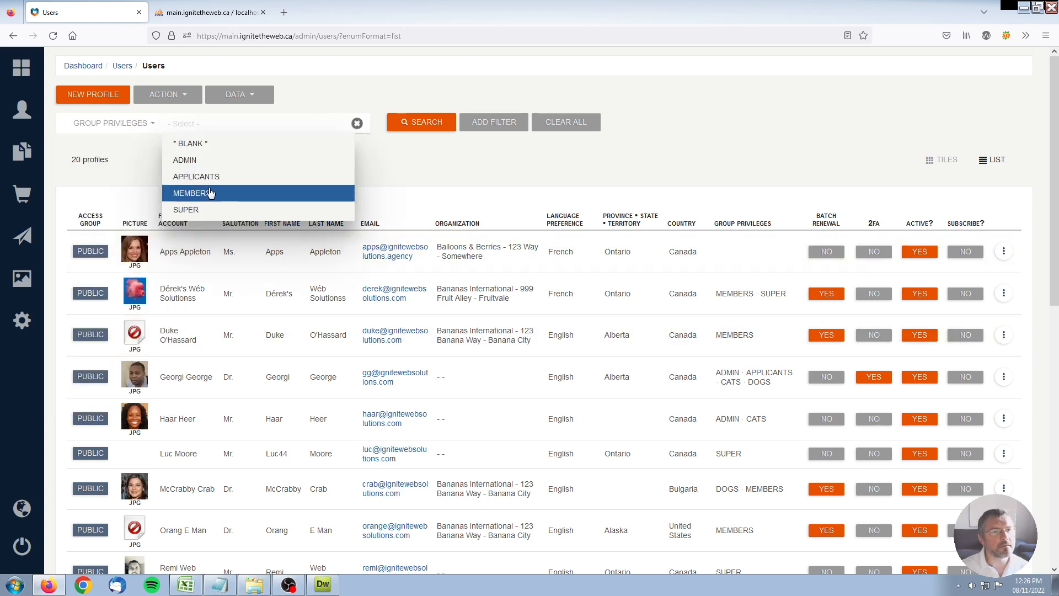
pyautogui.click(187, 193)
pyautogui.click(432, 125)
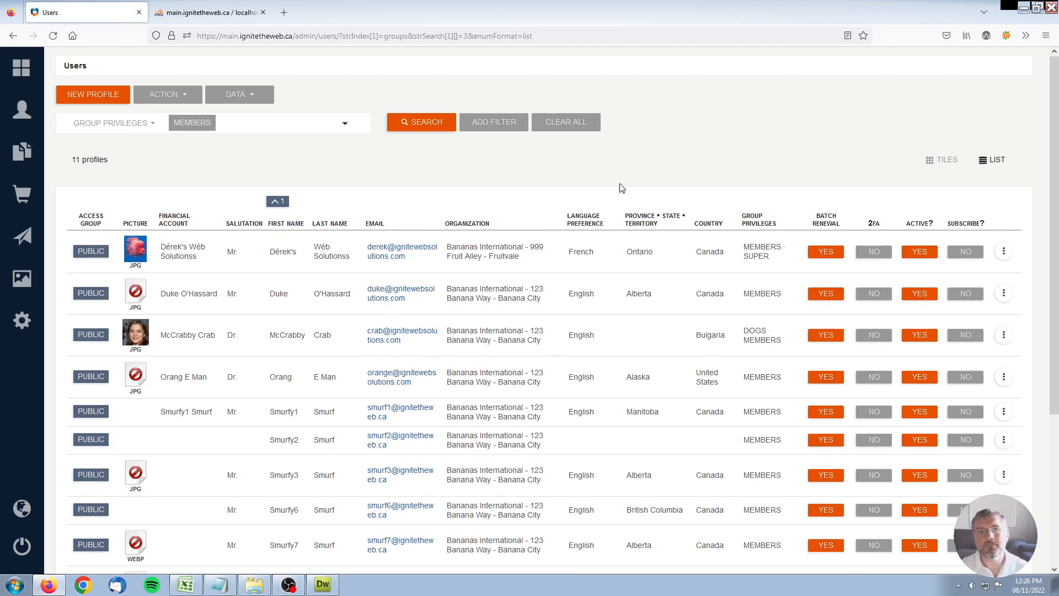
# Add a Province • State • Territory = Alberta filter and rerun the search.
pyautogui.click(509, 123)
pyautogui.click(439, 122)
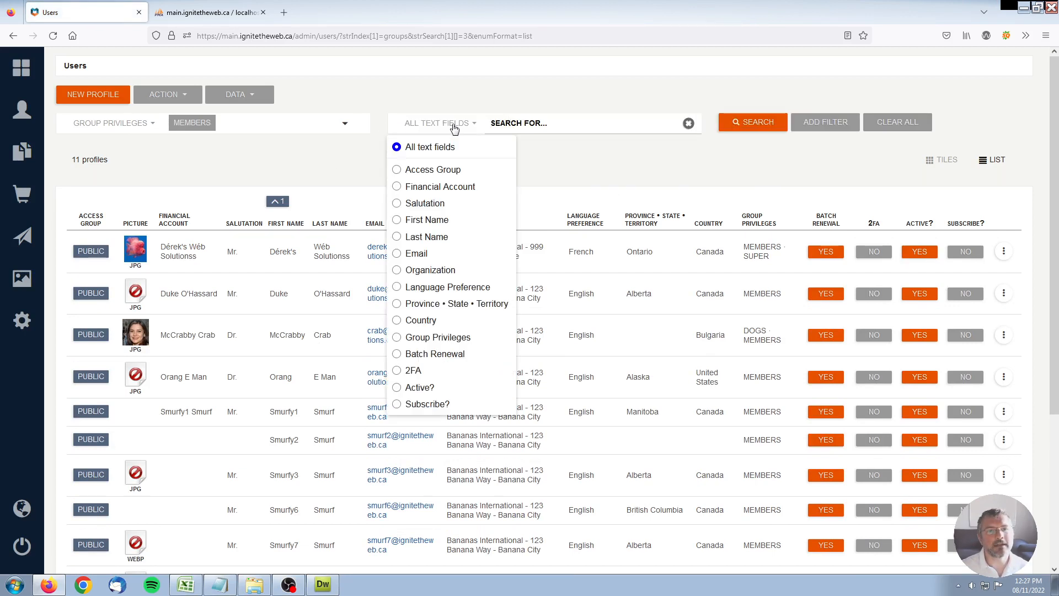
pyautogui.click(448, 303)
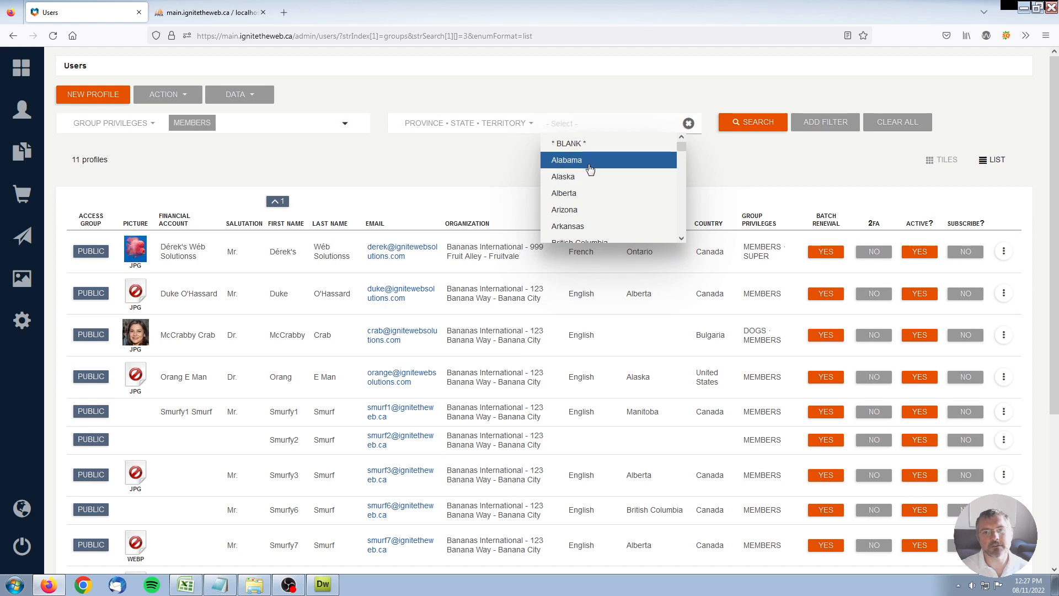
pyautogui.click(601, 194)
pyautogui.click(436, 160)
pyautogui.click(740, 123)
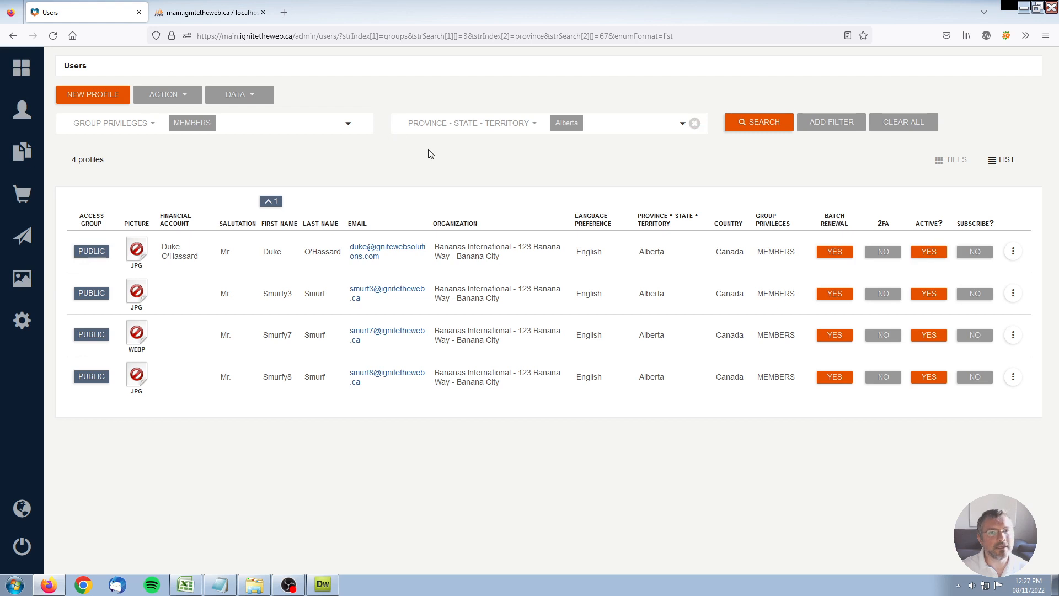
# Create a new audience list from the 4 filtered users and name it 'Members - Alberta'.
pyautogui.click(154, 98)
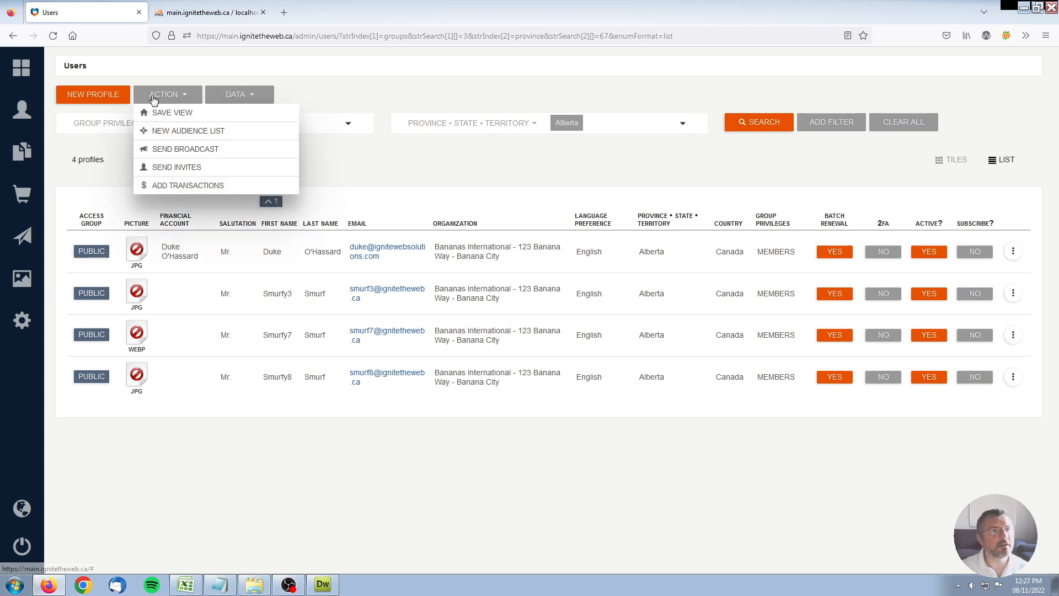
pyautogui.click(180, 133)
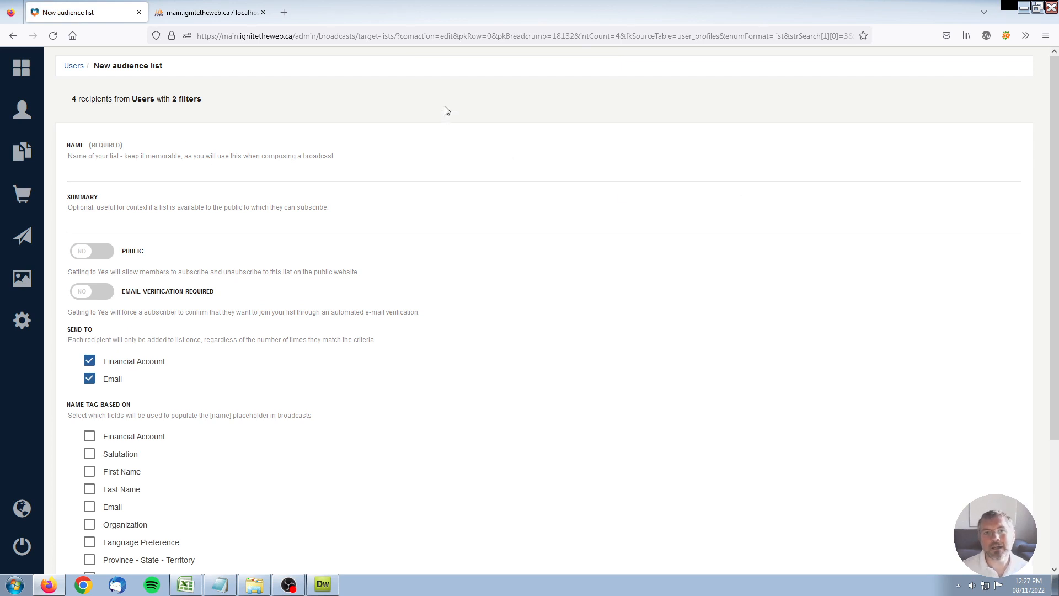
pyautogui.click(242, 179)
pyautogui.write('Member')
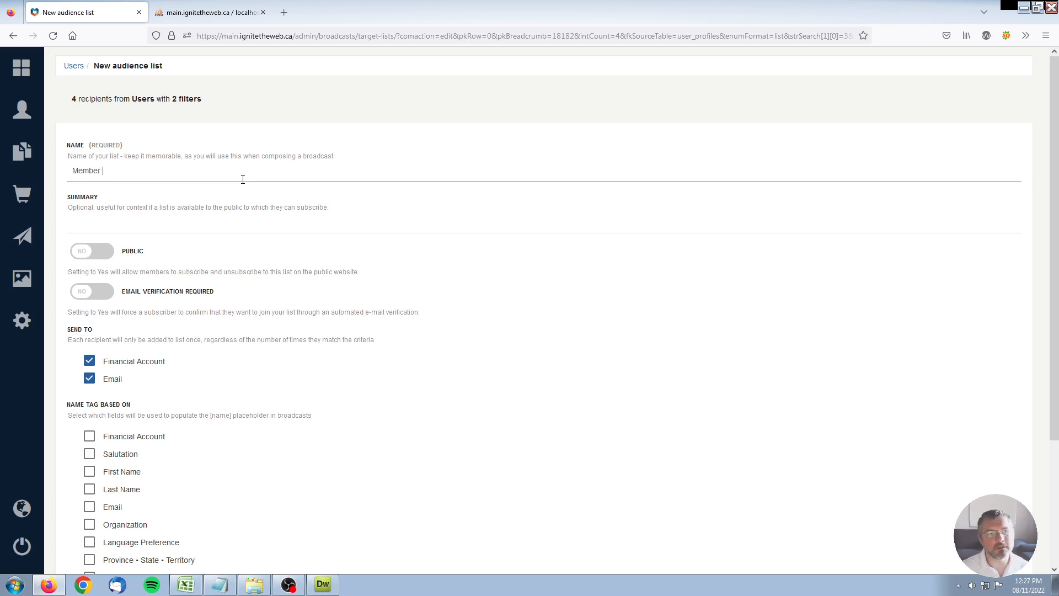
pyautogui.write('s 0')
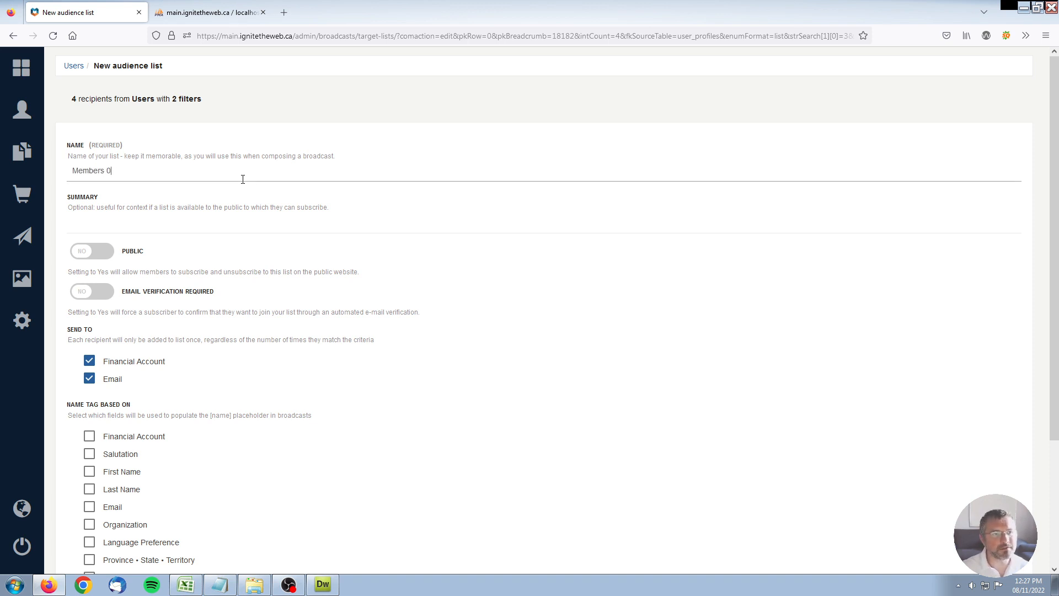
pyautogui.press('BackSpace')
pyautogui.write('- Albe')
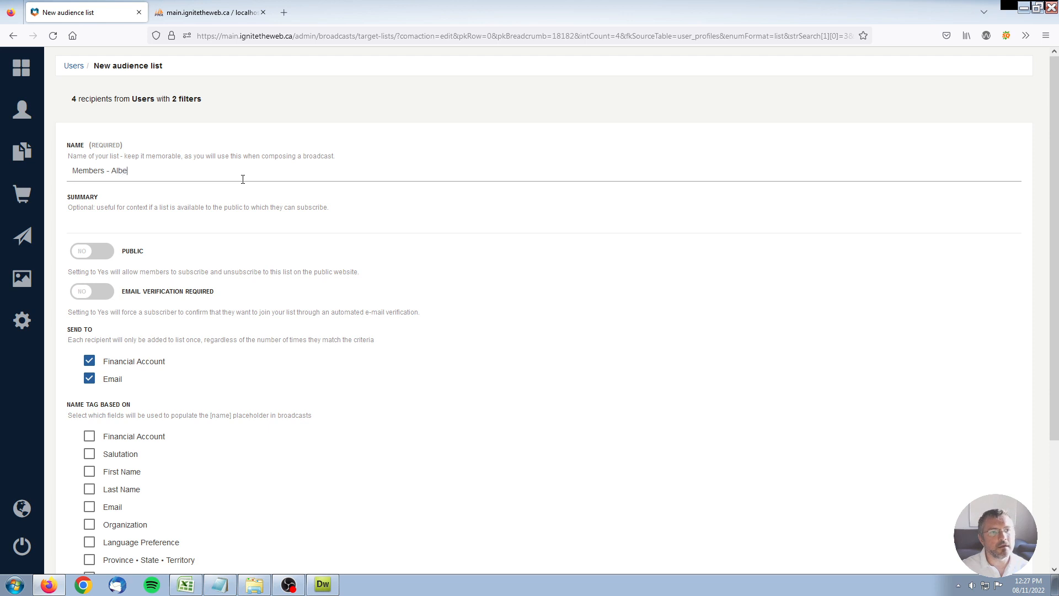
pyautogui.write('rta')
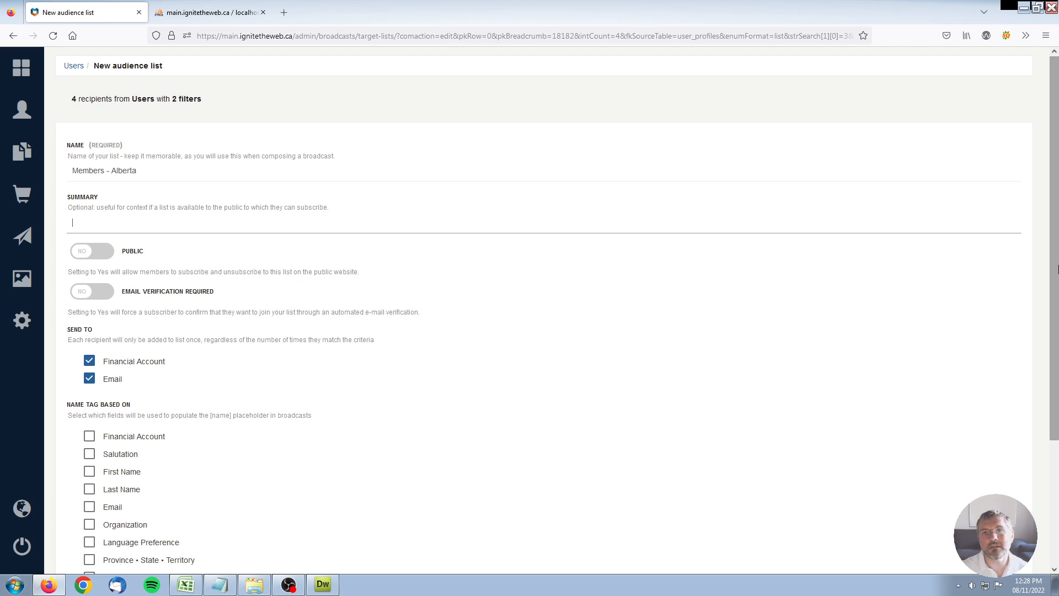
# Untick Financial Account, base name tags on First Name only, and submit the list.
pyautogui.scroll(-2, 1056, 326)
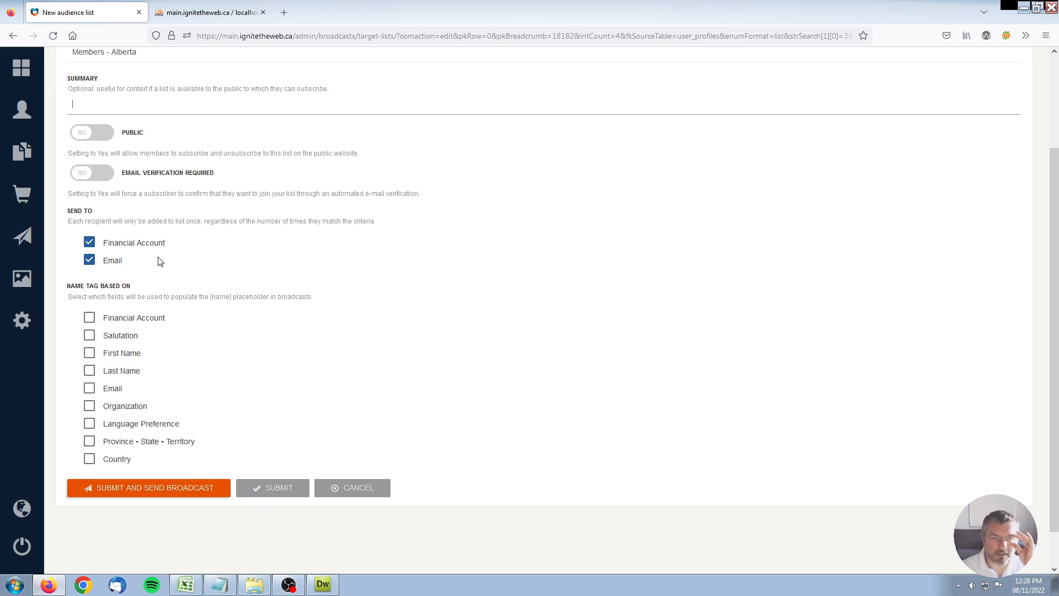
pyautogui.click(90, 242)
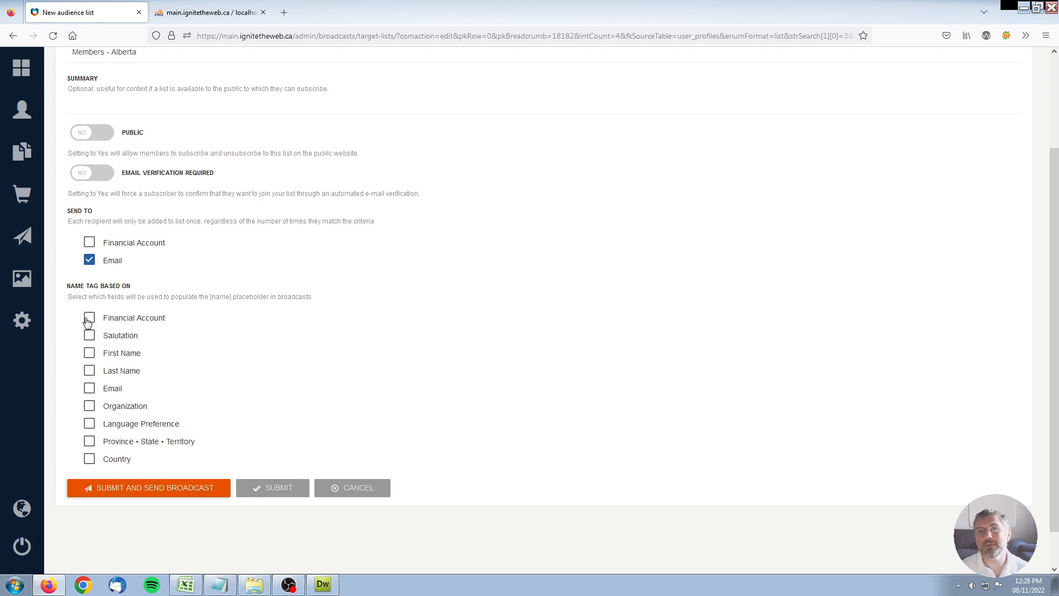
pyautogui.click(90, 354)
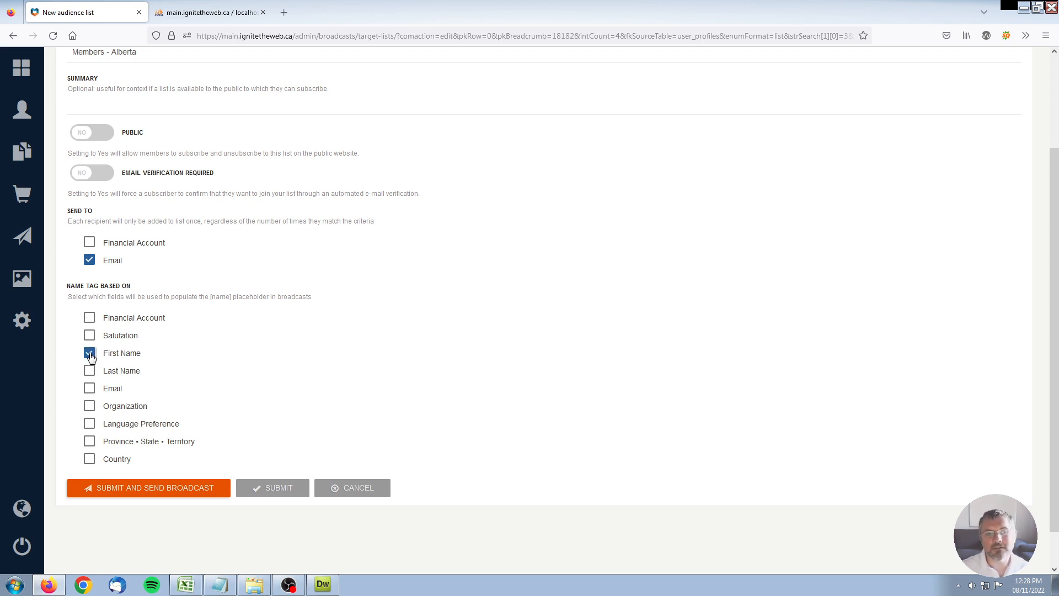
pyautogui.click(89, 370)
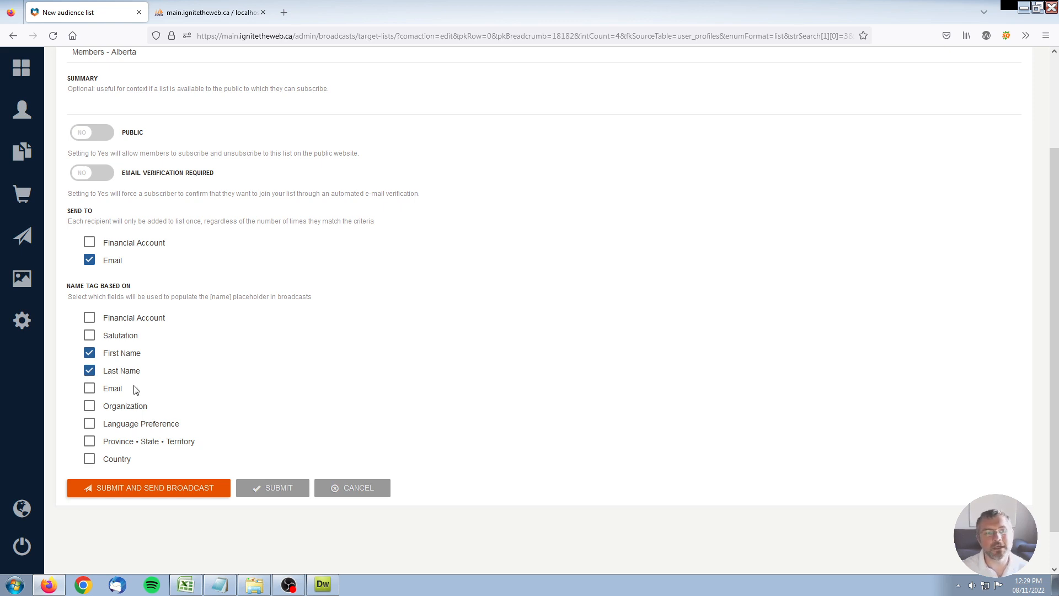
pyautogui.click(90, 389)
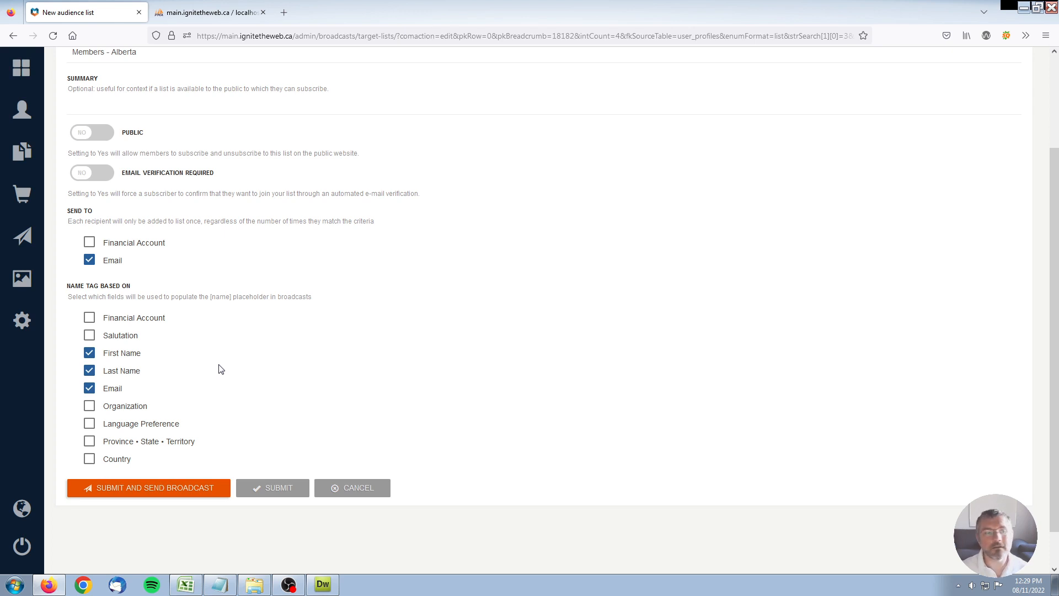
pyautogui.click(90, 389)
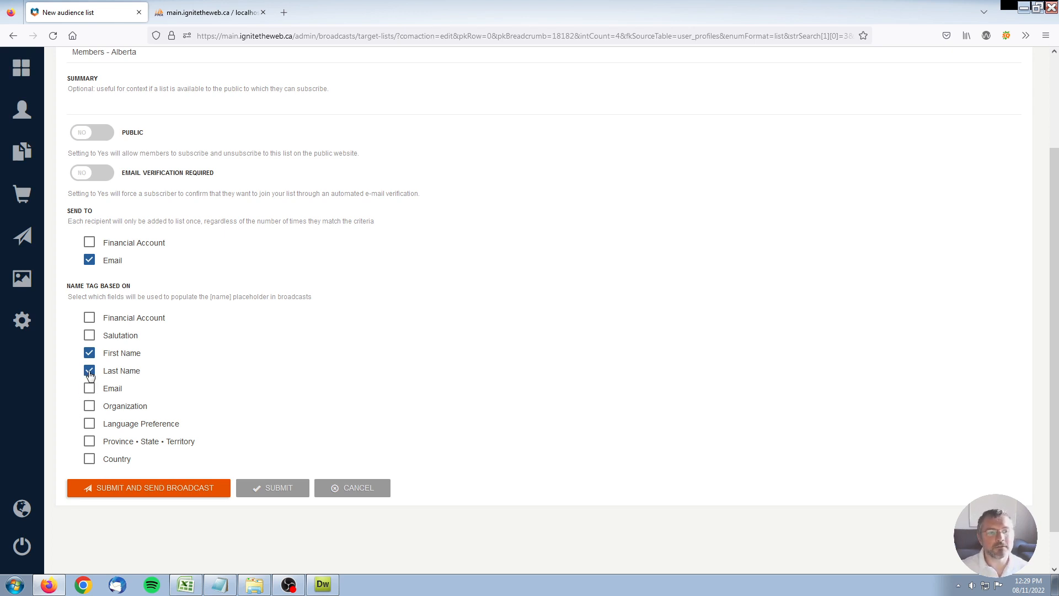
pyautogui.click(90, 371)
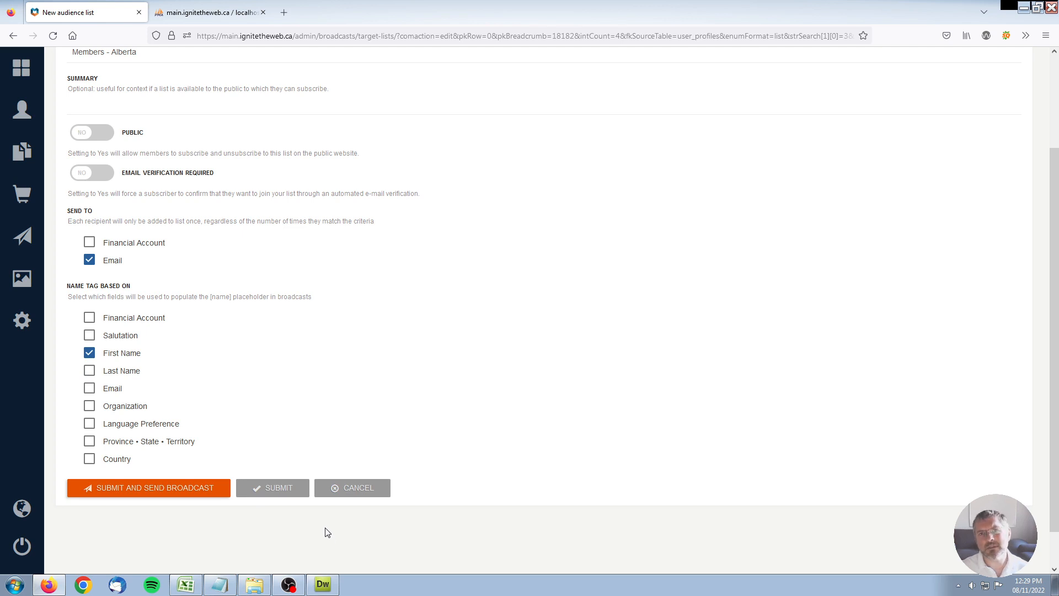
pyautogui.click(279, 488)
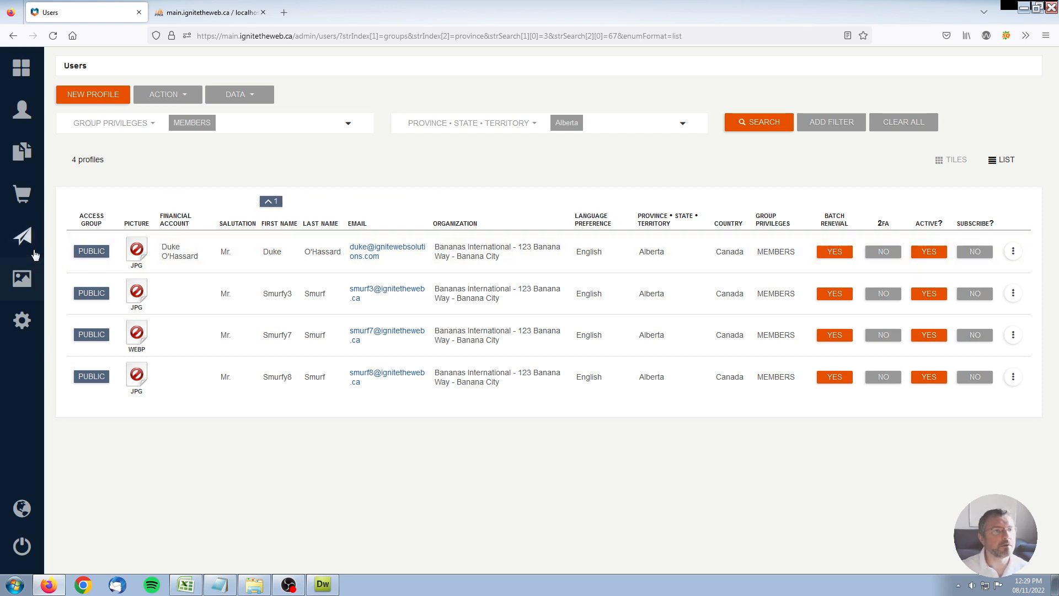
# From the Broadcasts Dashboard, view the 4 recipients of the Members - Alberta list.
pyautogui.moveTo(35, 242)
pyautogui.click(115, 119)
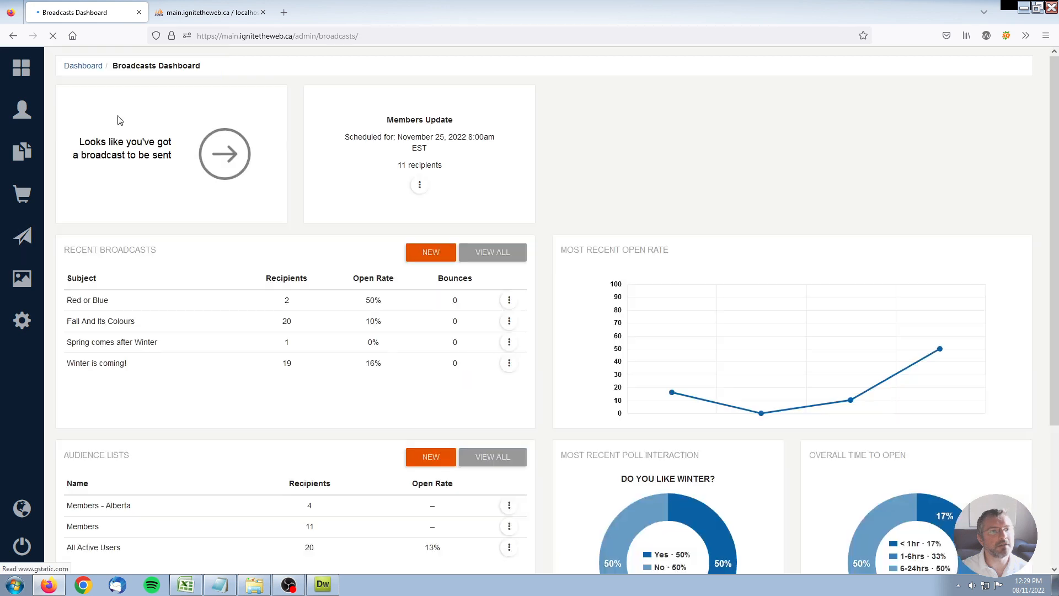
pyautogui.scroll(-3, 262, 386)
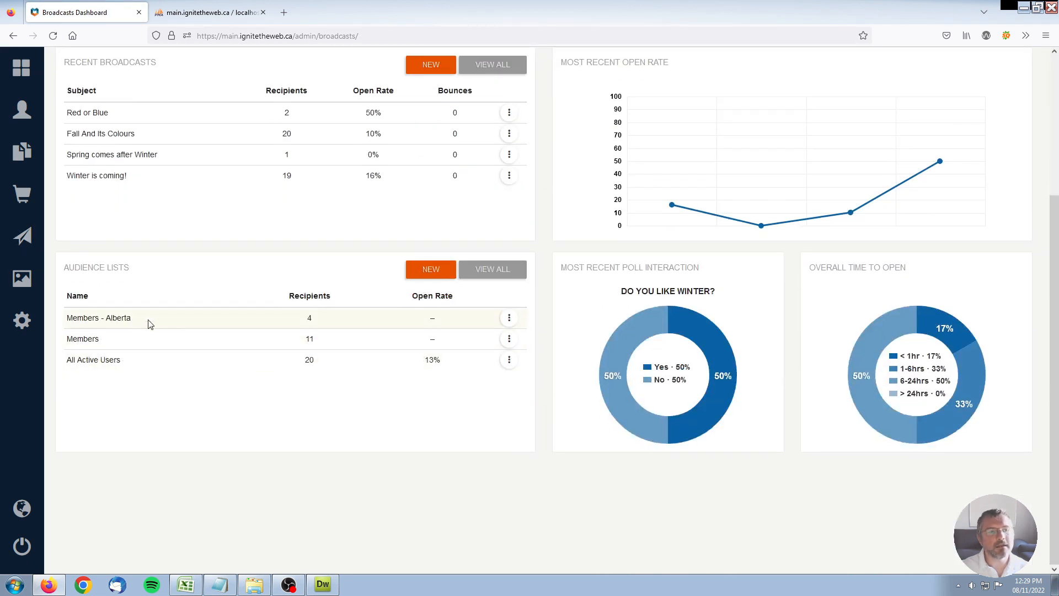
pyautogui.moveTo(67, 319); pyautogui.dragTo(162, 319)
pyautogui.click(277, 449)
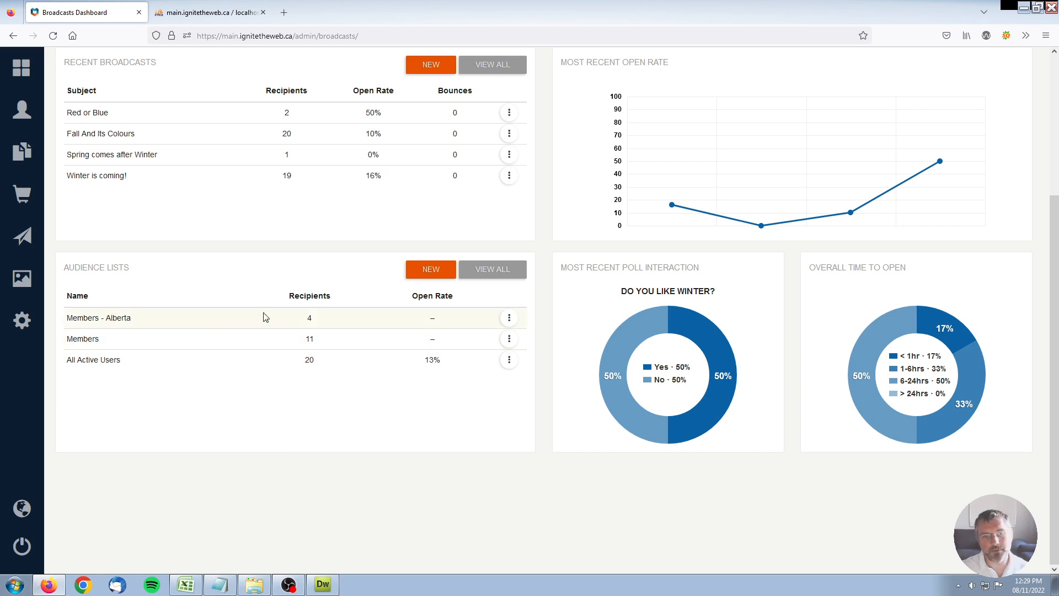
pyautogui.doubleClick(316, 324)
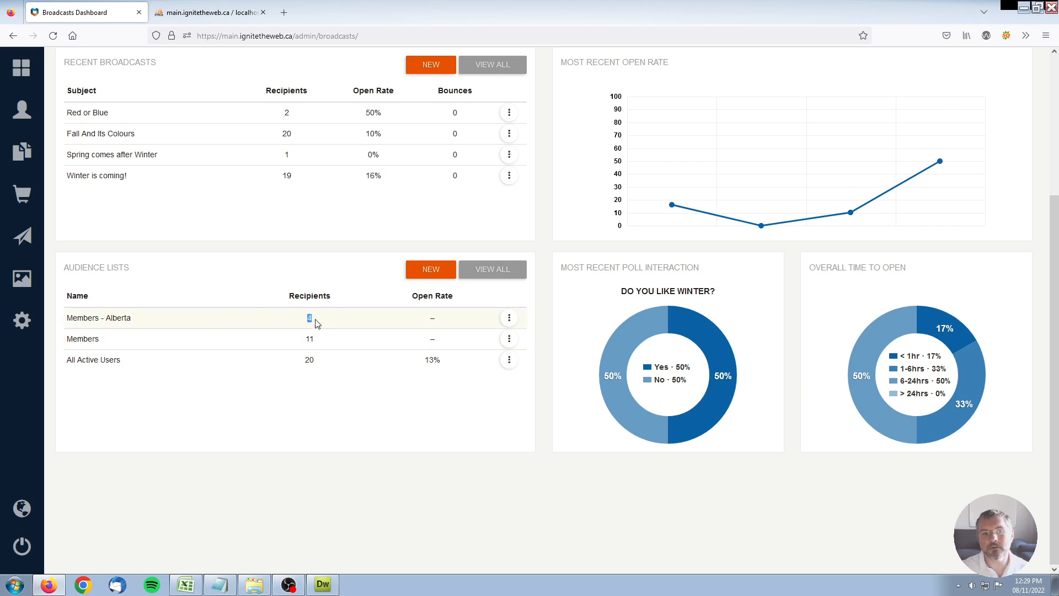
pyautogui.click(316, 417)
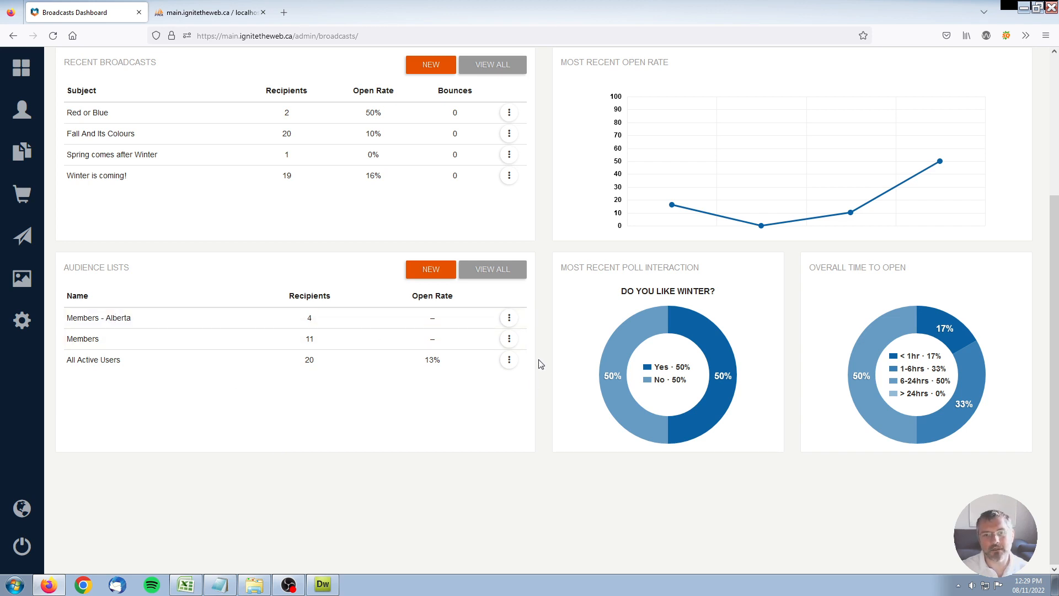
pyautogui.click(510, 320)
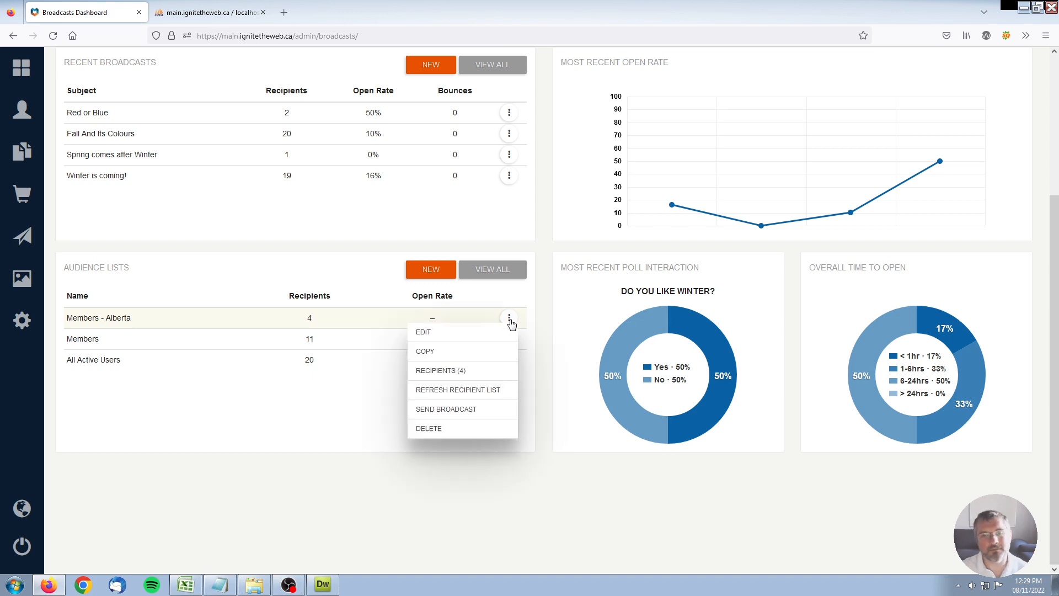
pyautogui.click(447, 372)
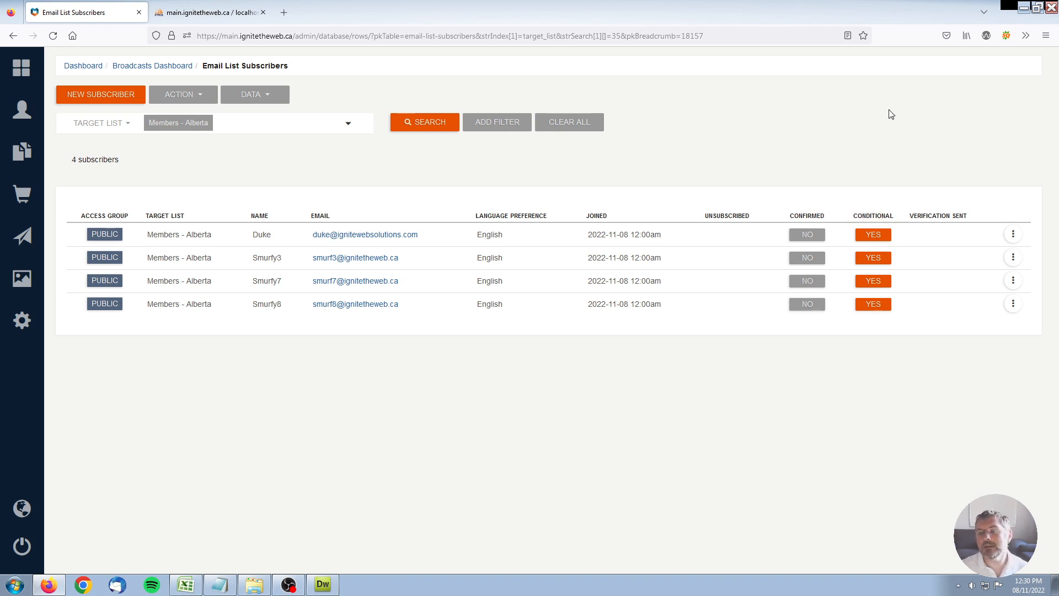
# Start a new subscriber from the Members - Alberta subscribers page.
pyautogui.moveTo(913, 216); pyautogui.dragTo(968, 215)
pyautogui.click(903, 118)
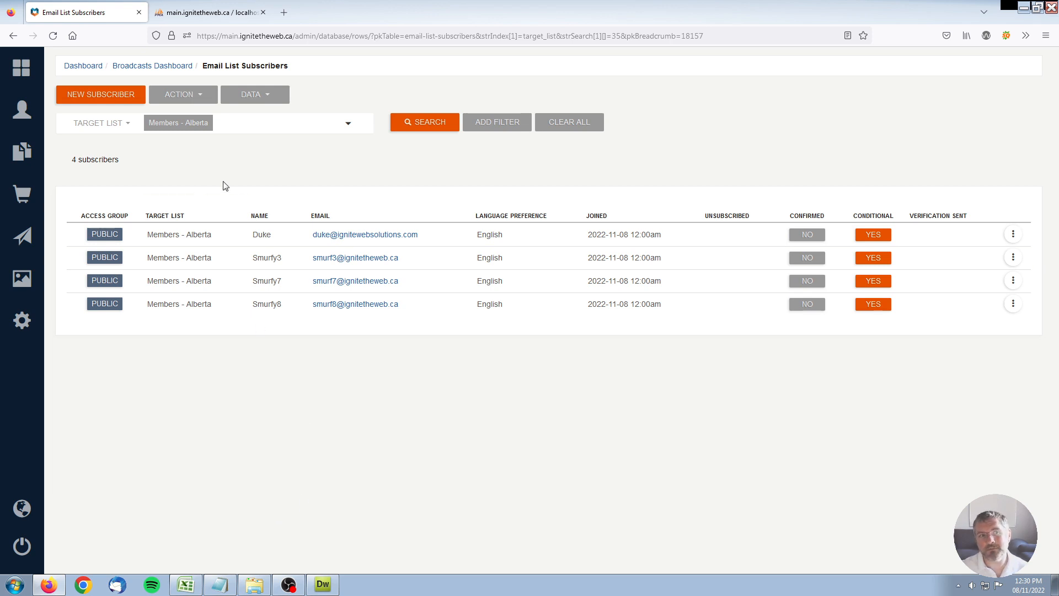
pyautogui.click(98, 97)
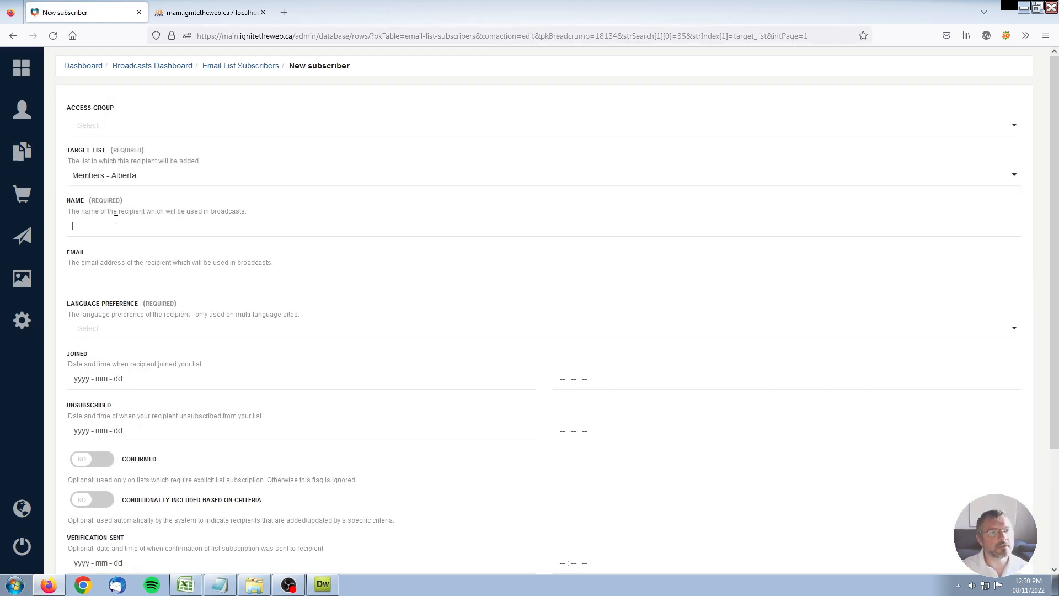
# Enter the subscriber's name and e-mail address, with English as language preference.
pyautogui.click(115, 220)
pyautogui.write('Remi')
pyautogui.click(142, 280)
pyautogui.click(160, 330)
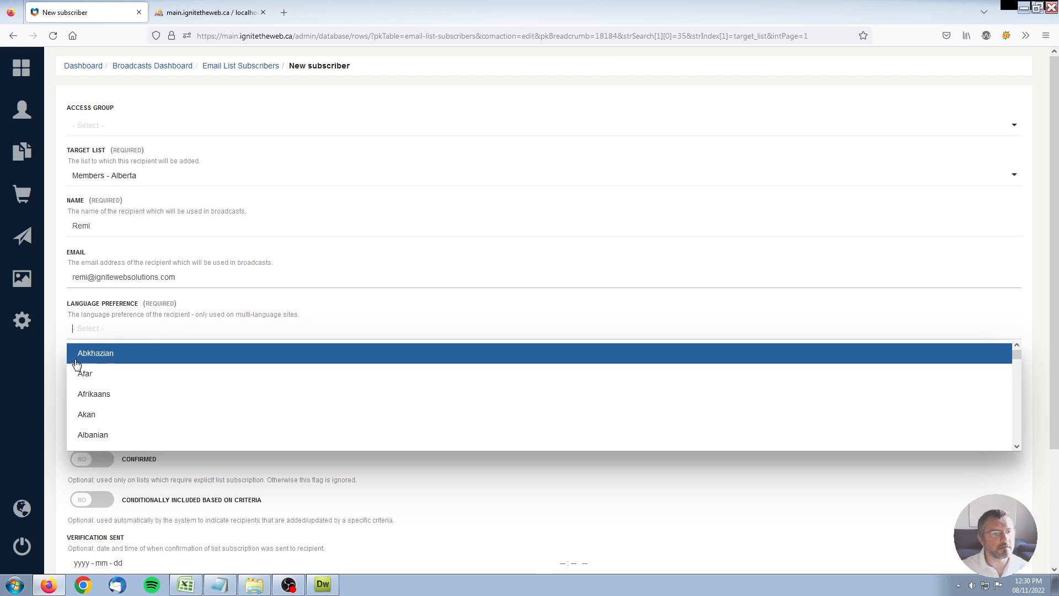
pyautogui.write('eng')
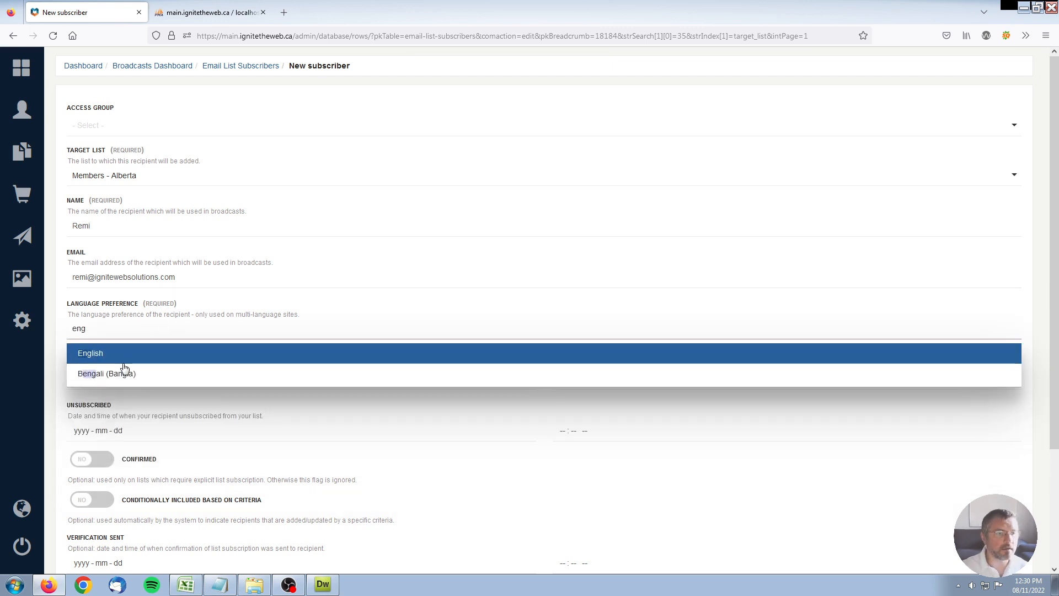
pyautogui.click(128, 355)
# Set joined date 2022-11-08 at 08:00, mark confirmed, and submit the subscriber.
pyautogui.scroll(-3, 530, 378)
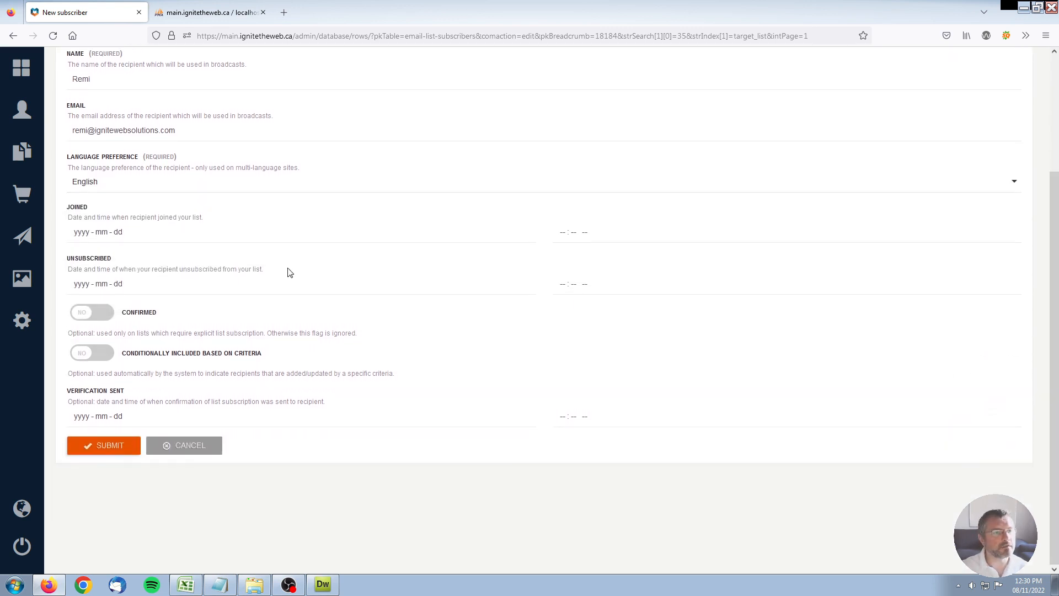
pyautogui.click(107, 231)
pyautogui.click(125, 305)
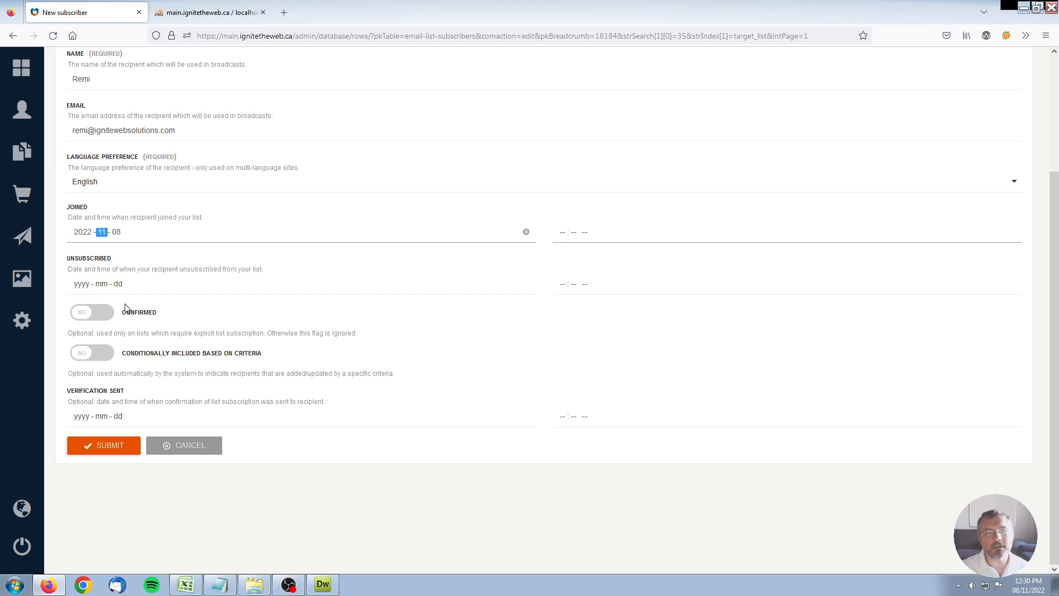
pyautogui.click(562, 234)
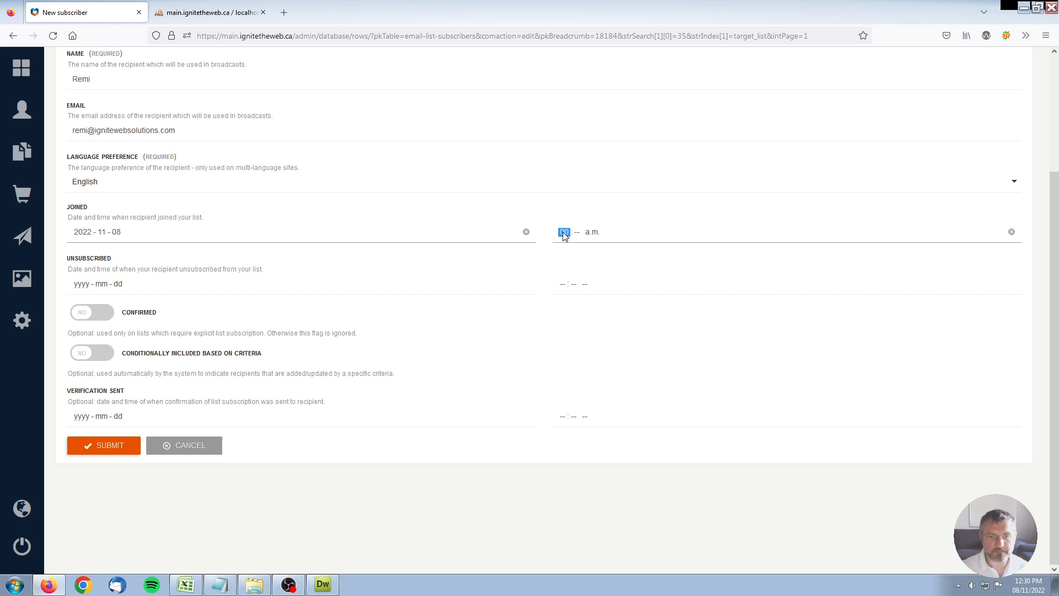
pyautogui.write('0800')
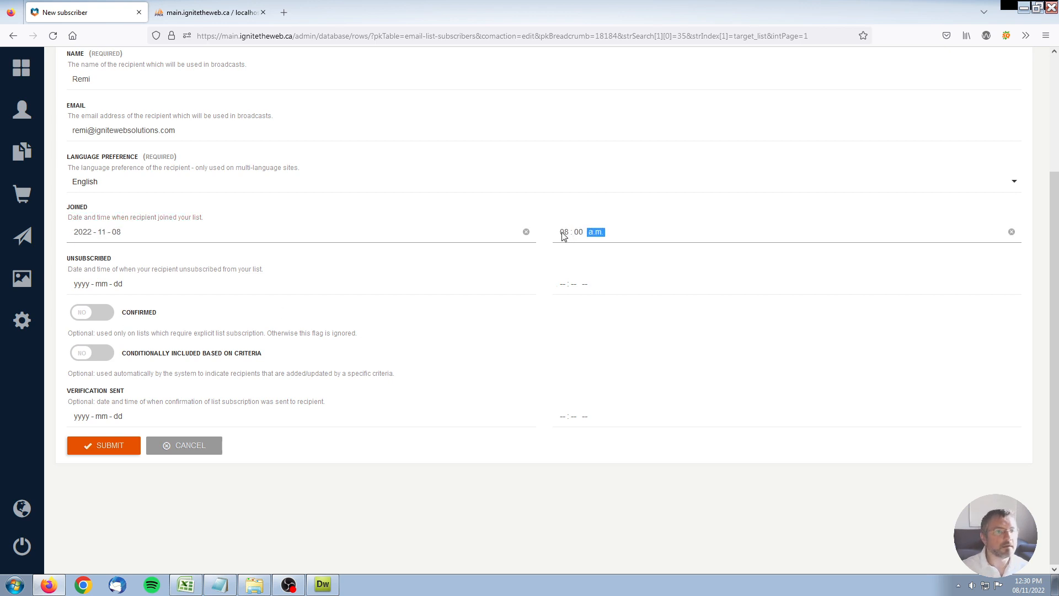
pyautogui.click(241, 508)
pyautogui.click(81, 319)
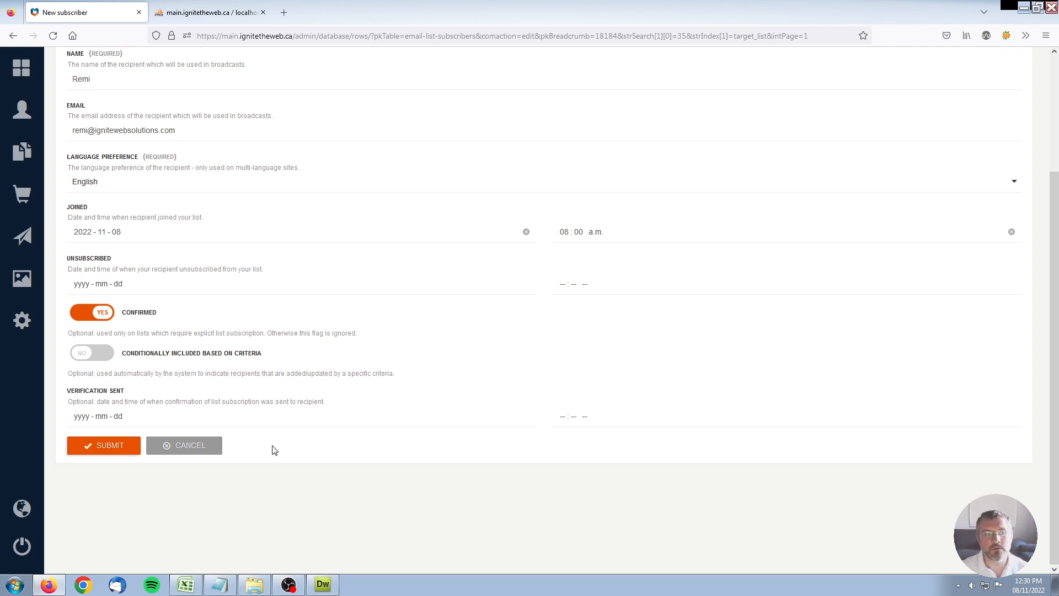
pyautogui.click(109, 445)
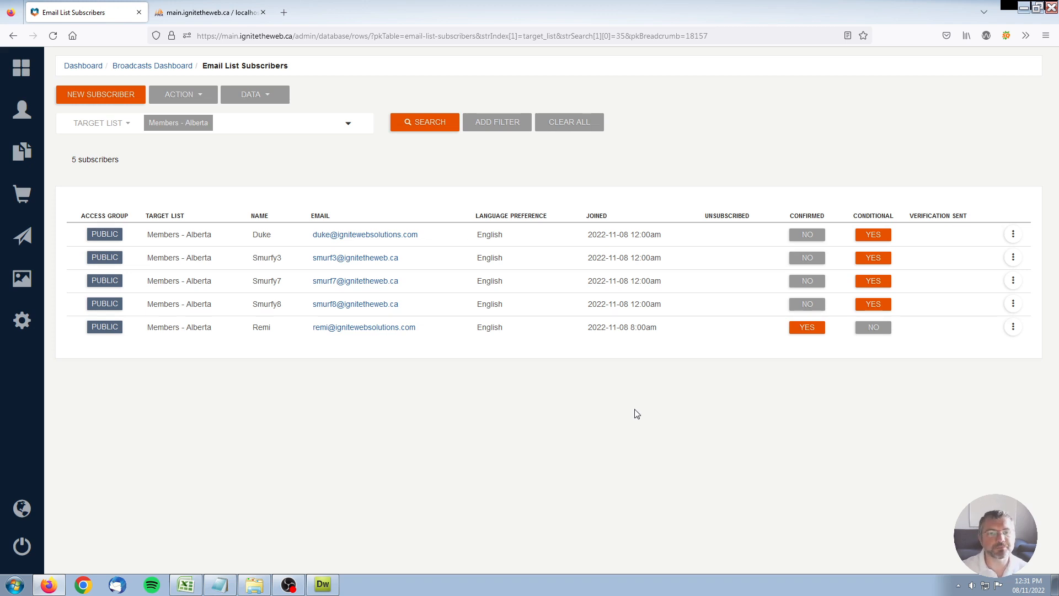
# Back on the Broadcasts Dashboard, check the Members - Alberta list now shows 5 recipients.
pyautogui.click(148, 67)
pyautogui.scroll(-2, 241, 378)
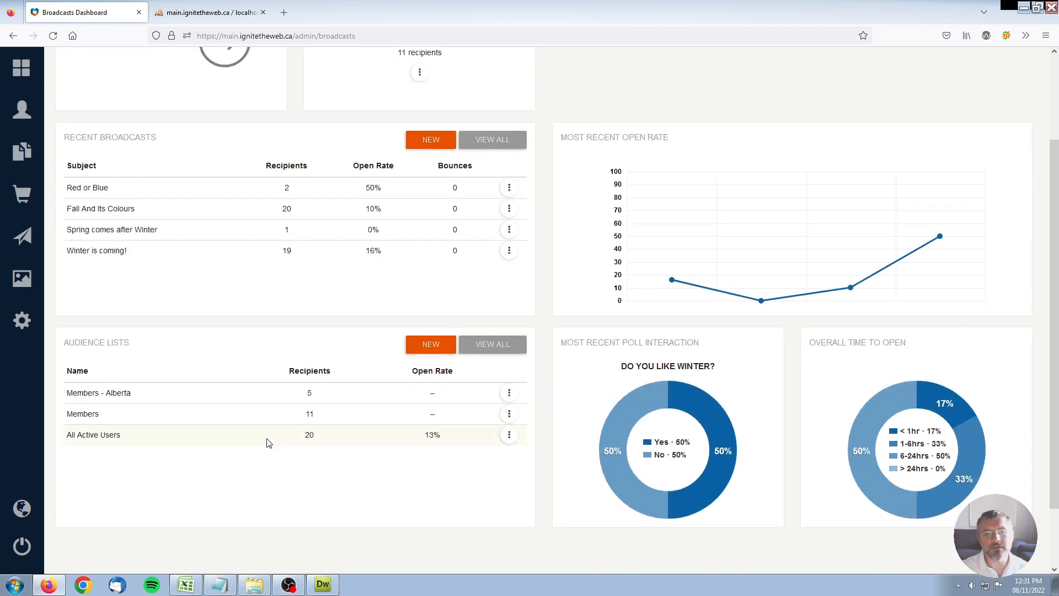
pyautogui.moveTo(78, 393); pyautogui.dragTo(421, 404)
pyautogui.click(507, 397)
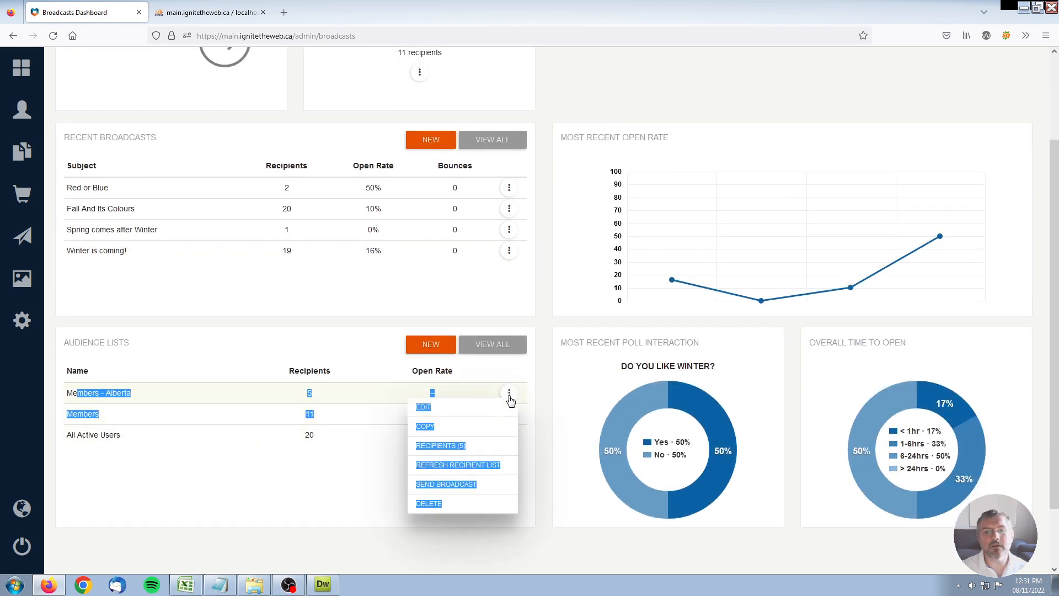
pyautogui.click(298, 361)
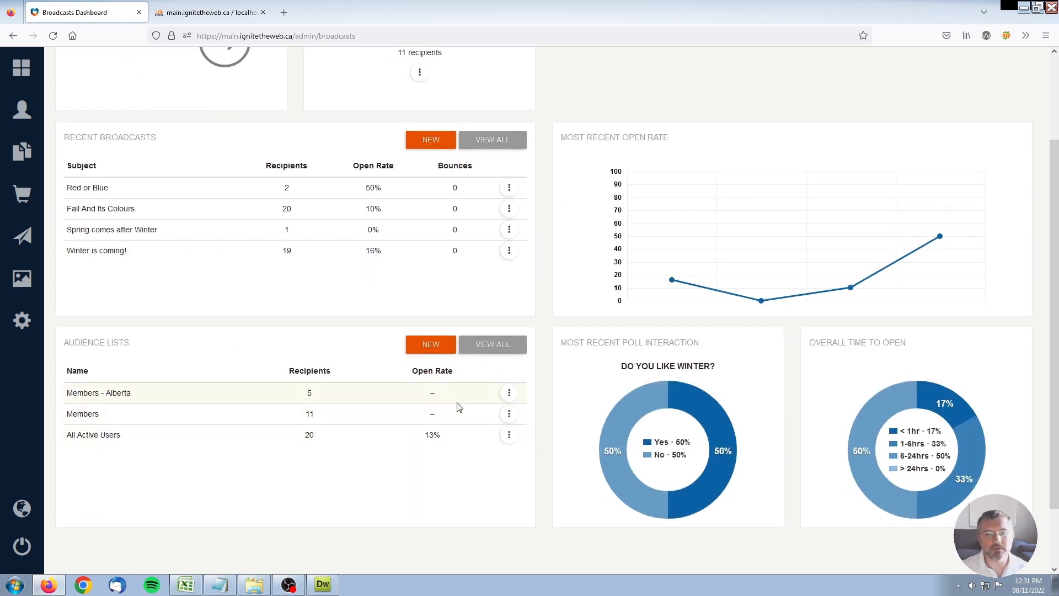
pyautogui.click(509, 393)
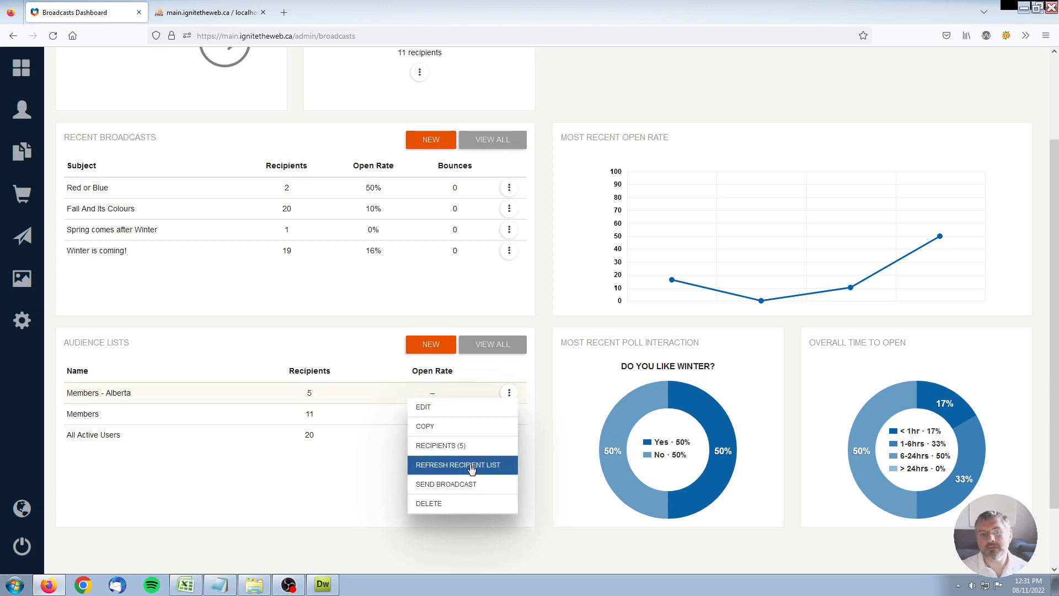
pyautogui.click(307, 352)
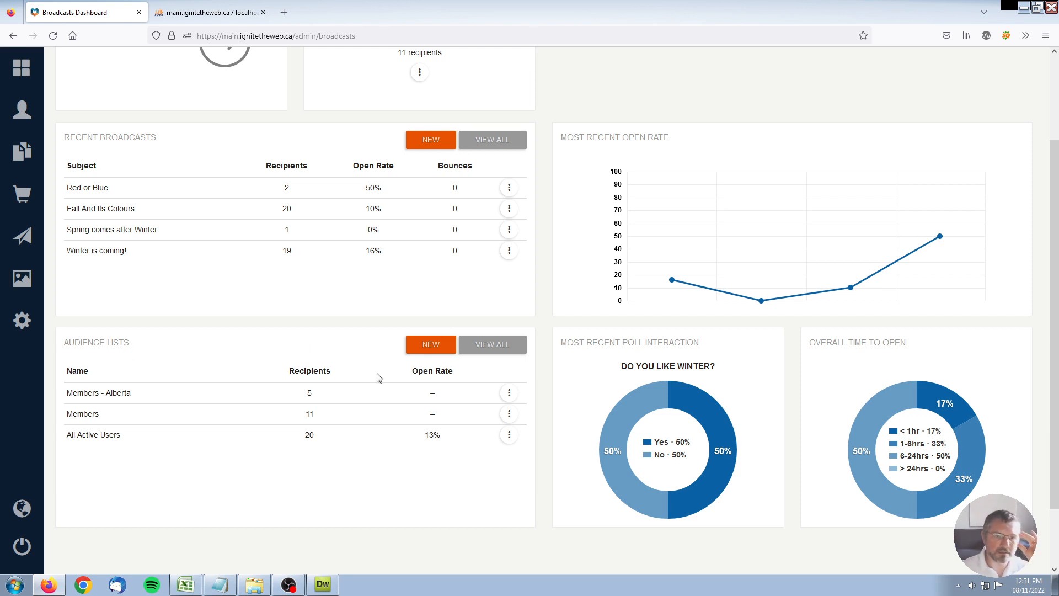
# Create a new audience list named 'Random List' with summary 'This is a random list.'.
pyautogui.click(435, 344)
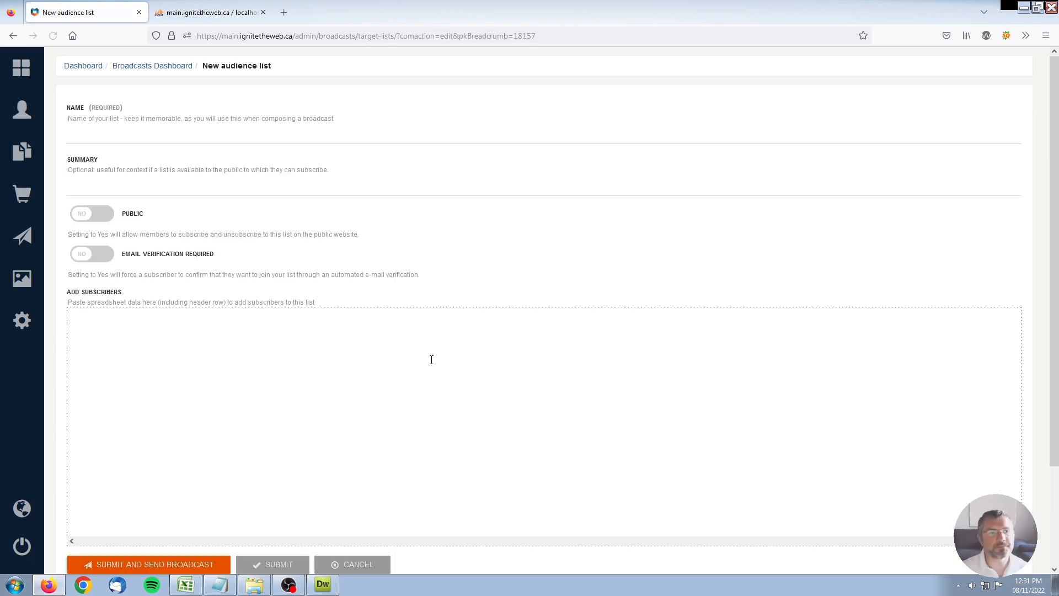
pyautogui.click(248, 139)
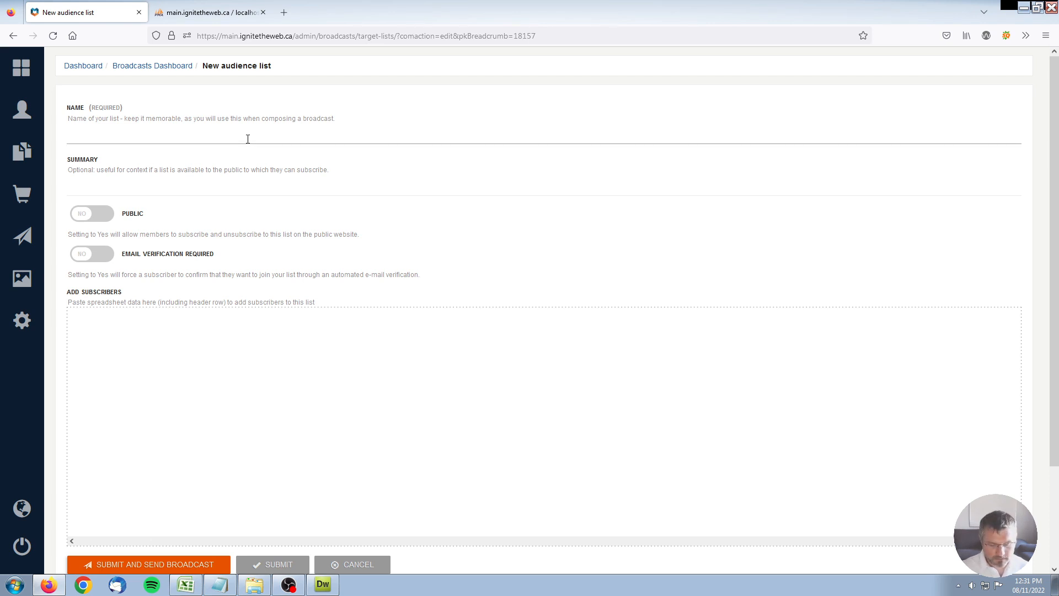
pyautogui.write('Random')
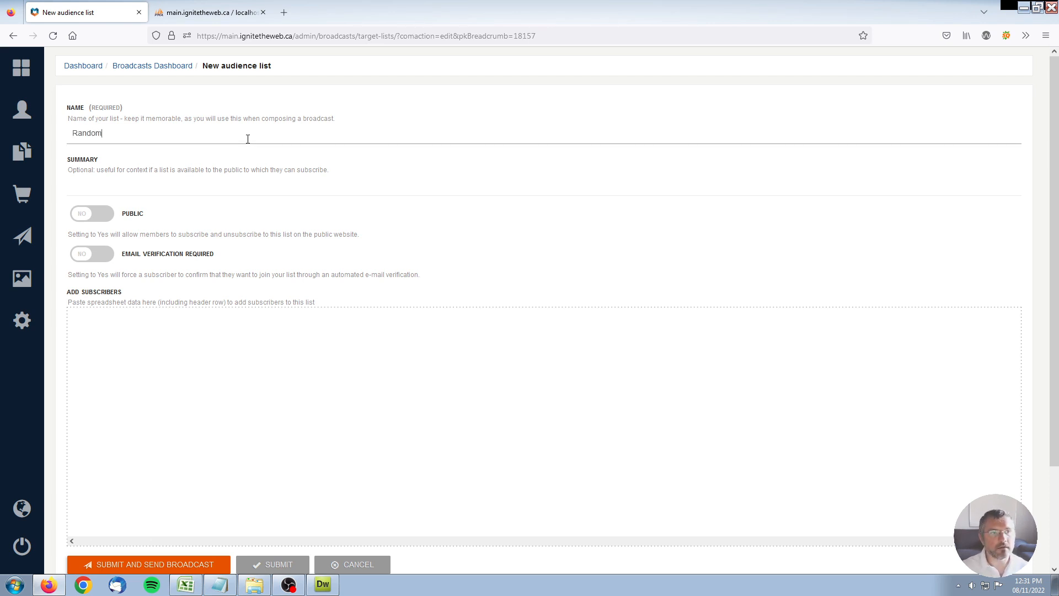
pyautogui.write(' List')
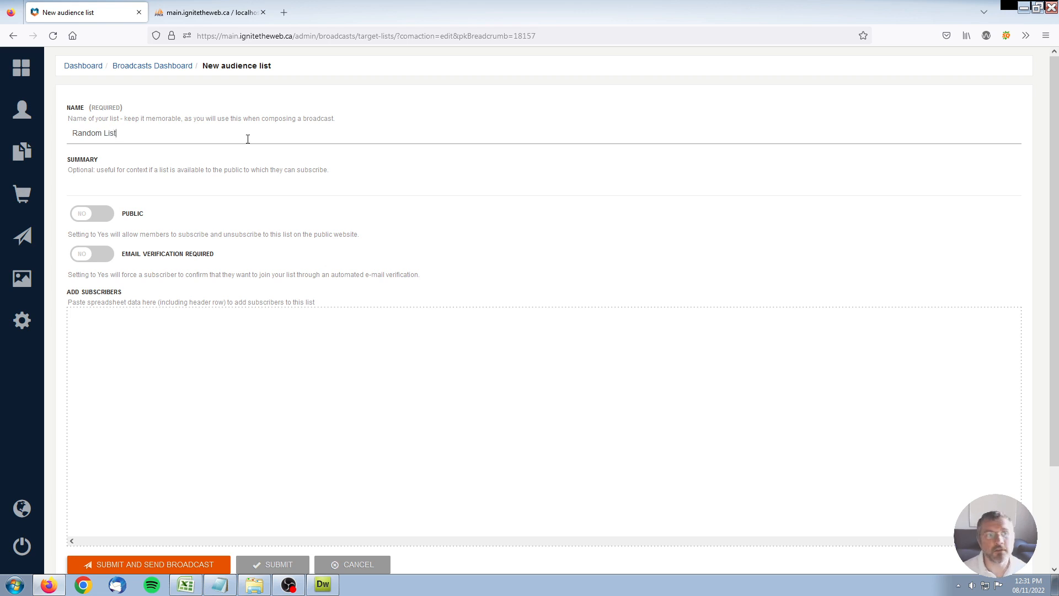
pyautogui.click(227, 185)
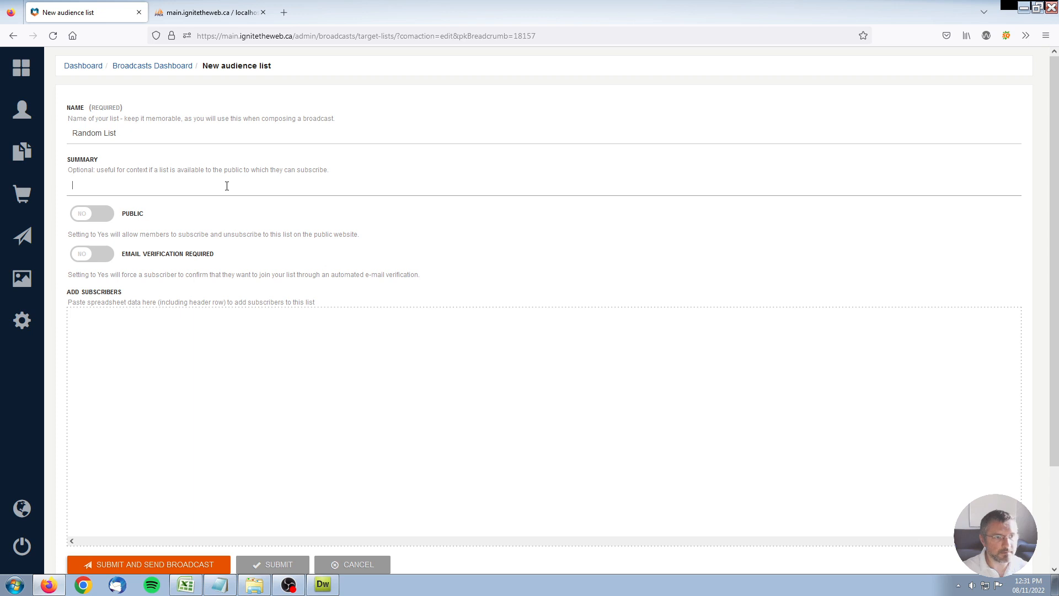
pyautogui.write('This is a random list.')
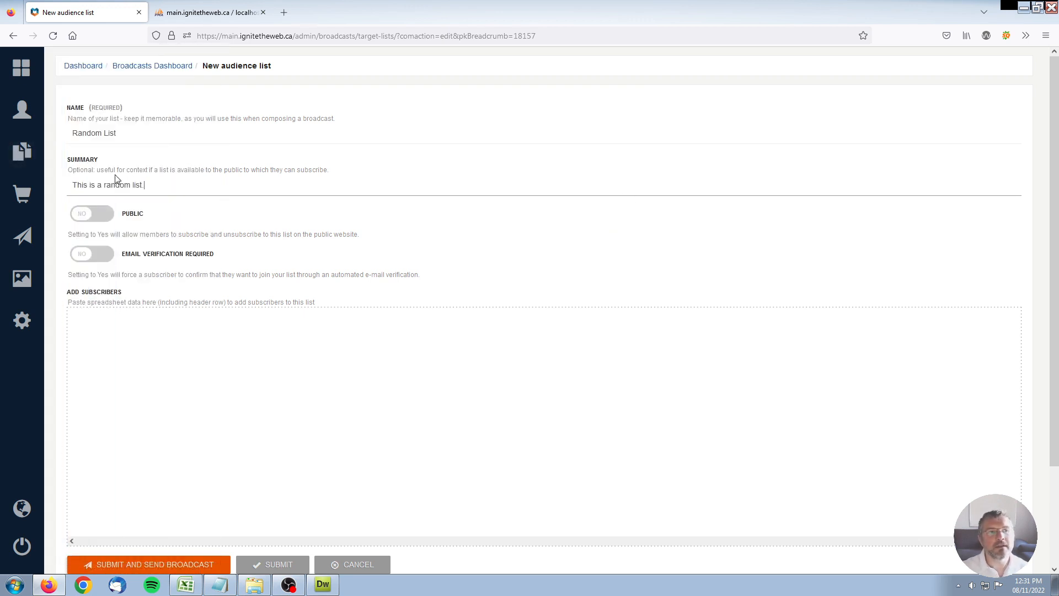
pyautogui.moveTo(73, 185); pyautogui.dragTo(199, 188)
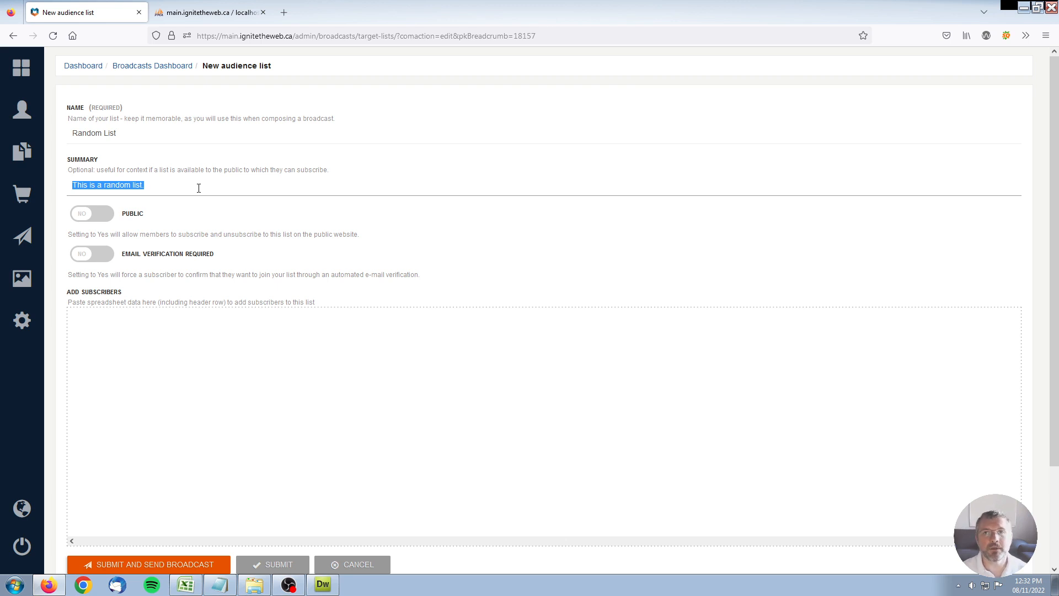
# Make Random List public and require e-mail verification.
pyautogui.click(84, 221)
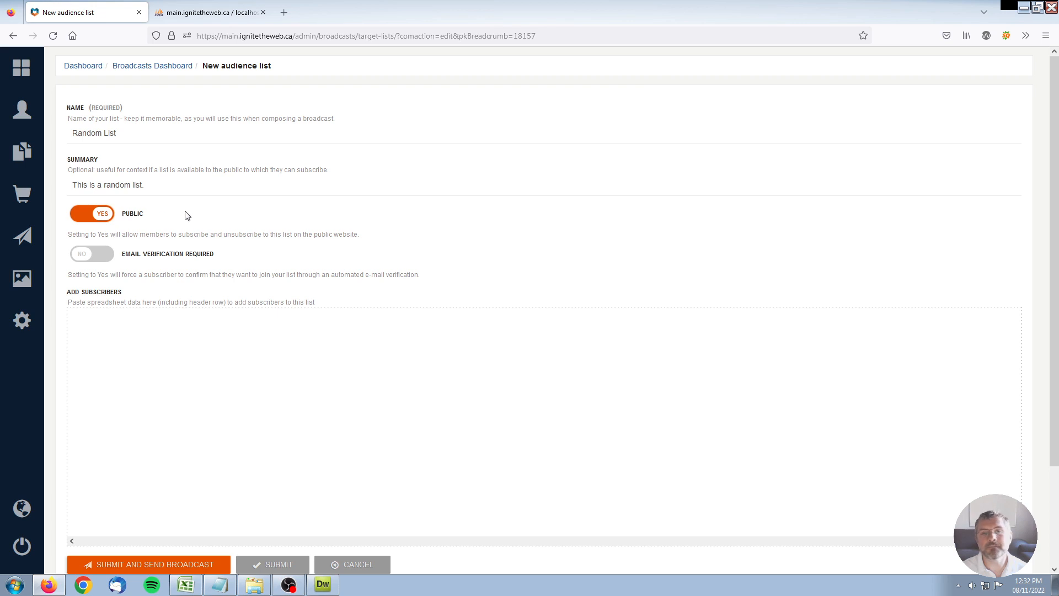
pyautogui.click(96, 261)
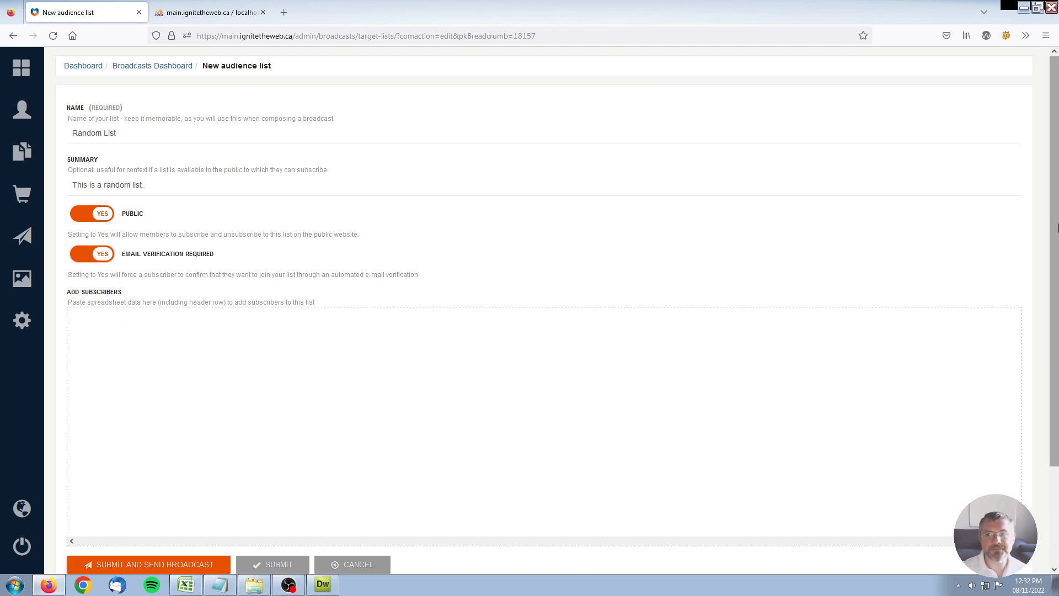
pyautogui.scroll(-3, 699, 377)
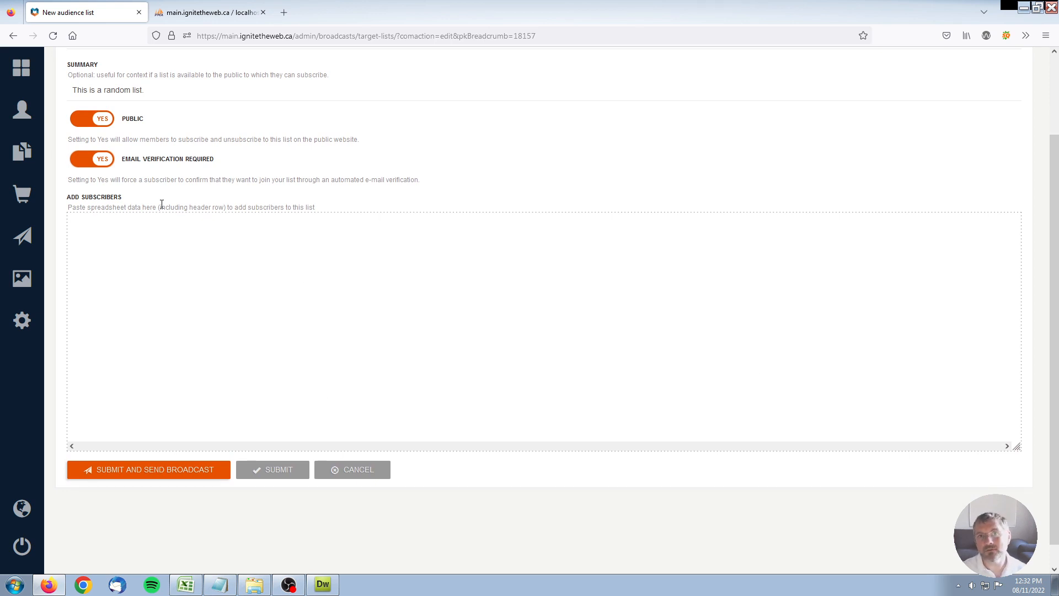
# Submit Random List and confirm it appears in Audience Lists with no recipients.
pyautogui.click(276, 471)
pyautogui.scroll(-1, 280, 456)
pyautogui.scroll(-3, 279, 456)
pyautogui.moveTo(65, 318); pyautogui.dragTo(119, 321)
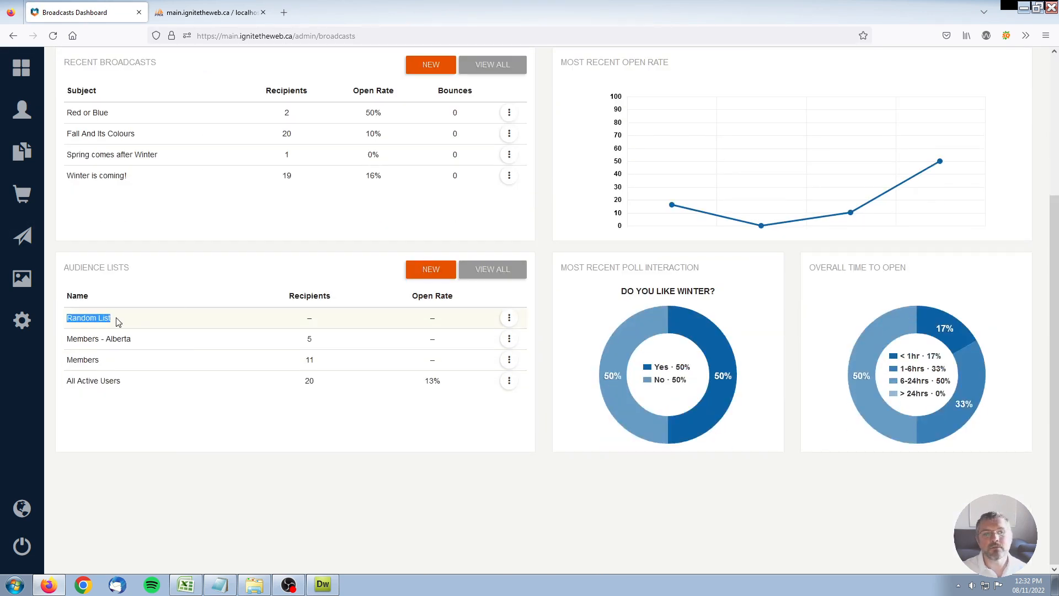
pyautogui.click(328, 262)
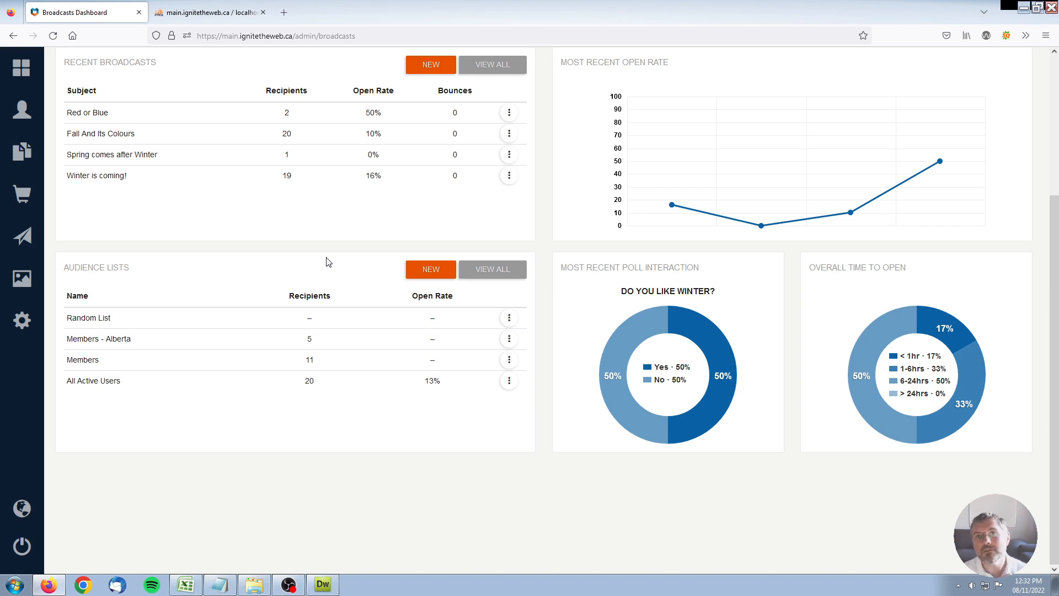